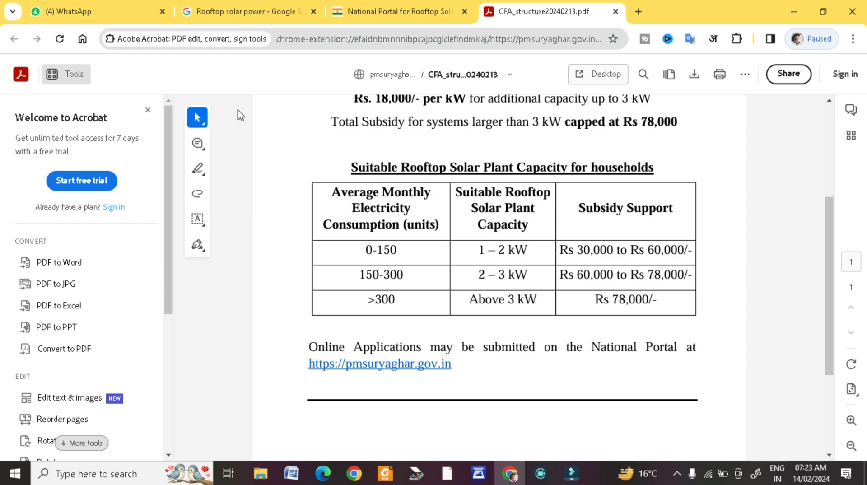
Step: After reviewing the CFA subsidy-table PDF, return to the Google results for 'Rooftop solar power'
{"action": "left_click", "coordinate": [265, 12]}
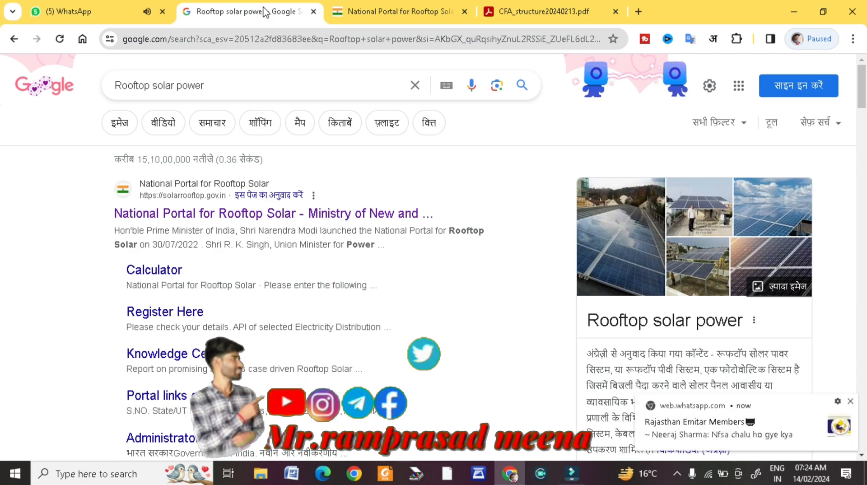
Step: Leave the Google results and bring up the pmsuryaghar.gov.in National Portal home page
{"action": "left_click", "coordinate": [247, 85]}
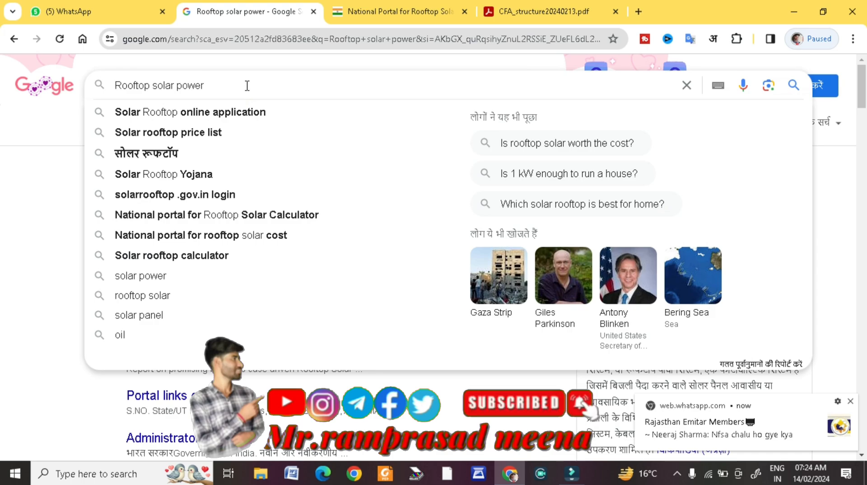
{"action": "left_click", "coordinate": [37, 167]}
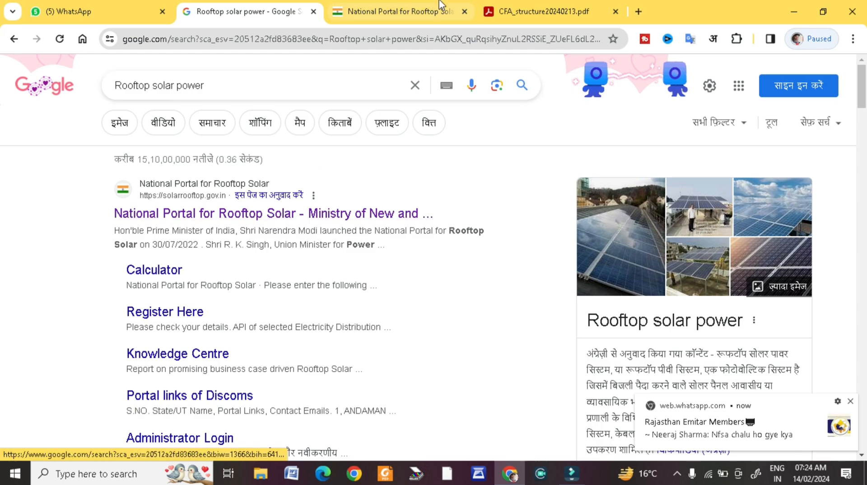
{"action": "left_click", "coordinate": [401, 12]}
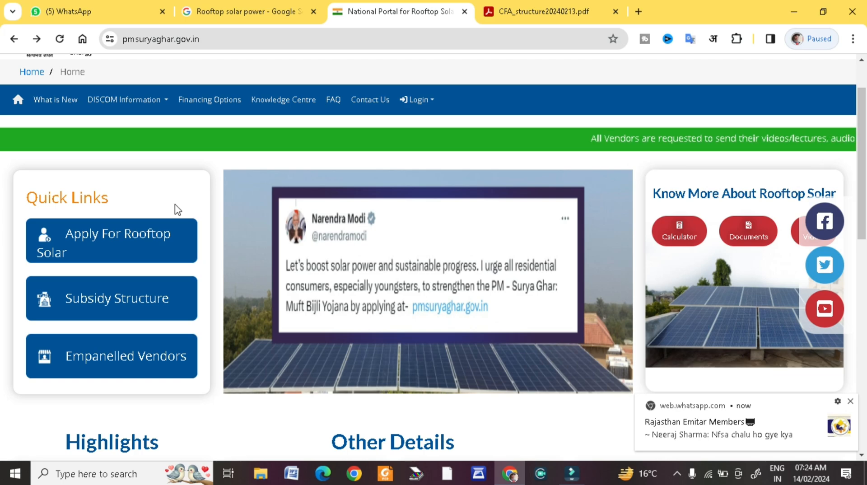
Step: Start a rooftop solar application and reach the empty Step 1/2 Consumer Account Details form
{"action": "left_click", "coordinate": [91, 241]}
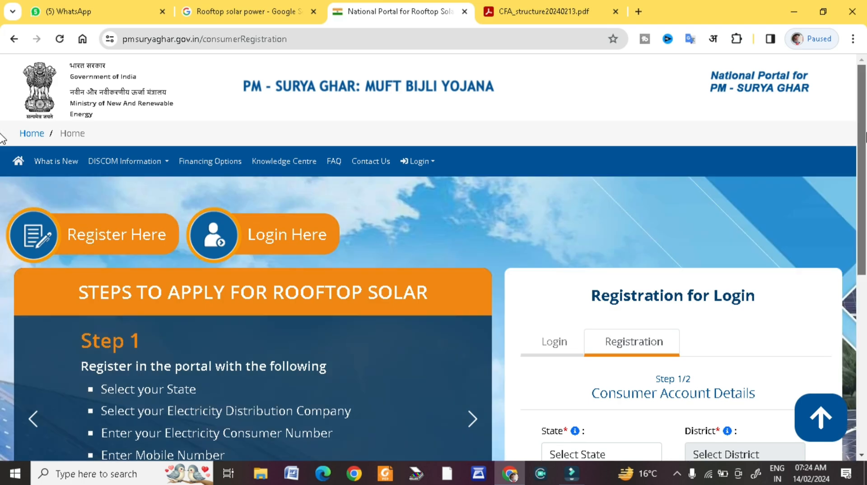
{"action": "scroll", "coordinate": [2, 138], "scroll_direction": "down", "scroll_amount": 2}
{"action": "scroll", "coordinate": [1, 201], "scroll_direction": "down", "scroll_amount": 1}
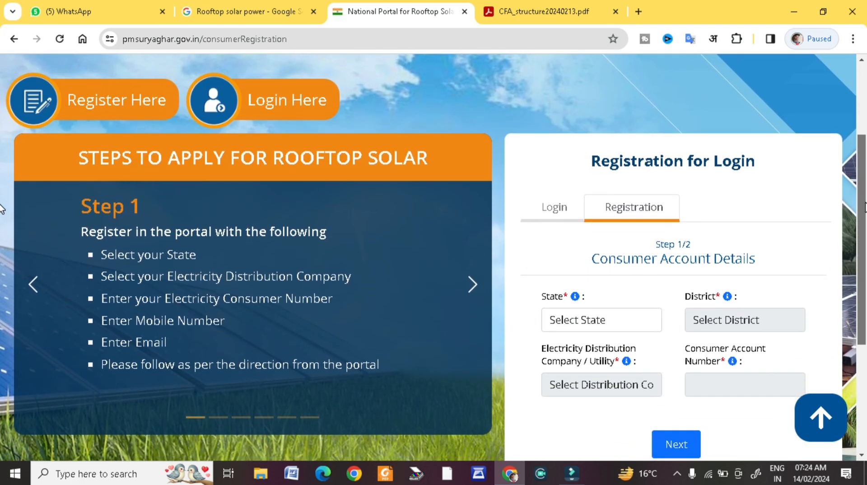
{"action": "scroll", "coordinate": [14, 235], "scroll_direction": "down", "scroll_amount": 1}
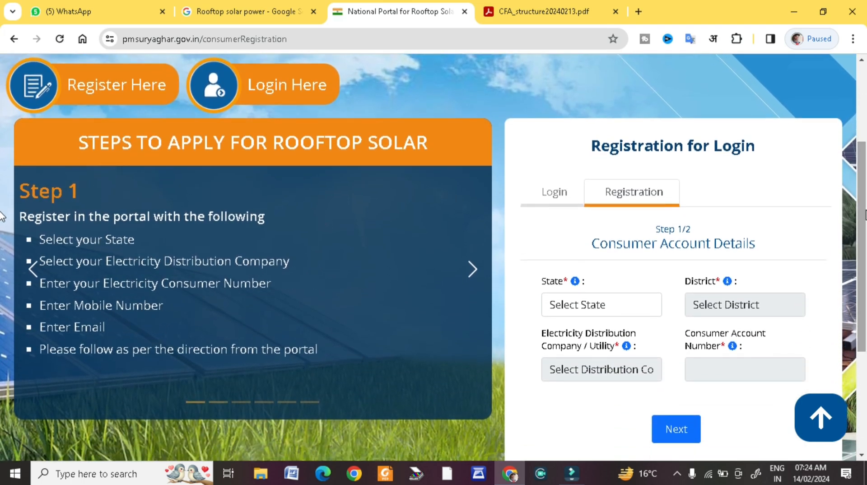
{"action": "left_click", "coordinate": [556, 192]}
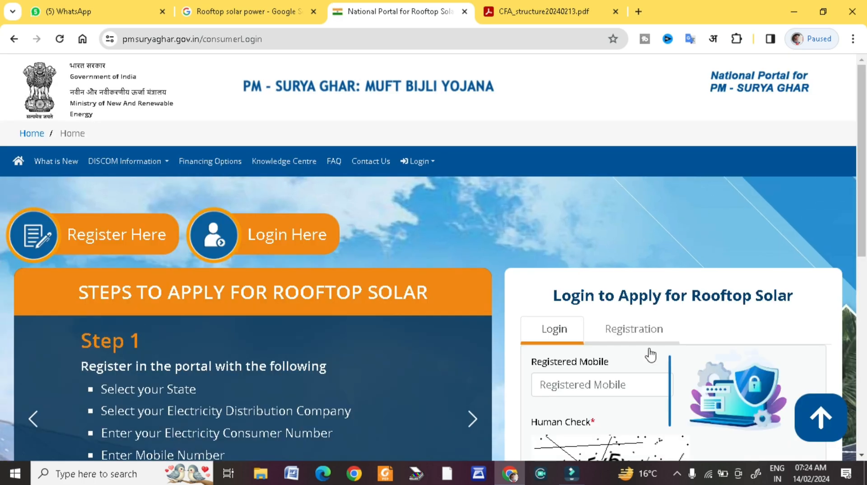
{"action": "left_click", "coordinate": [642, 337]}
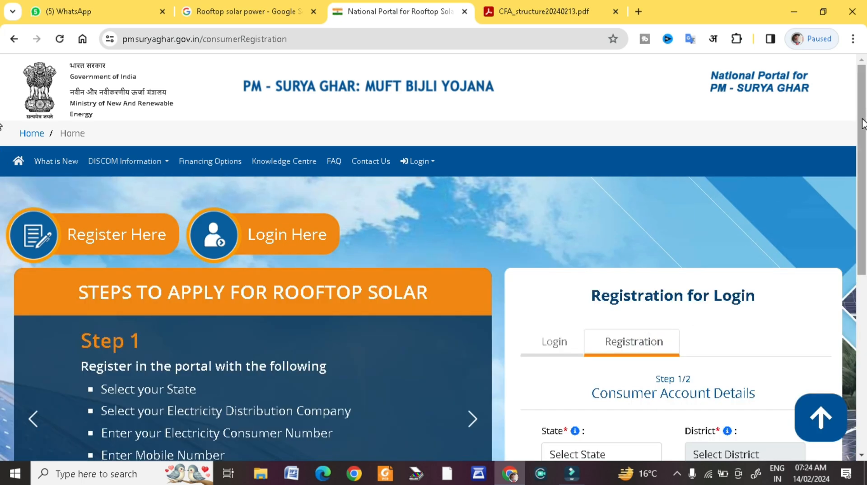
{"action": "left_click_drag", "start_coordinate": [863, 123], "coordinate": [864, 256]}
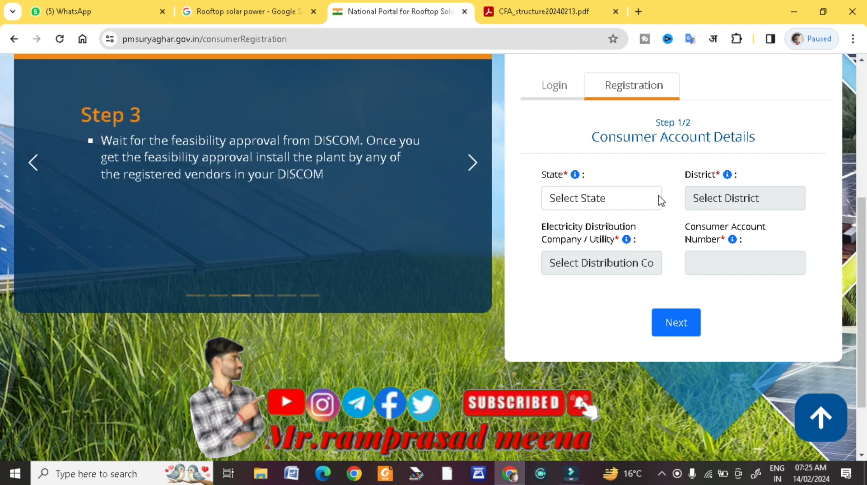
Step: Enter RAJASTHAN, Dausa, Jaipur Vidyut Vitran Nigam and the consumer account number, then submit
{"action": "left_click", "coordinate": [589, 199]}
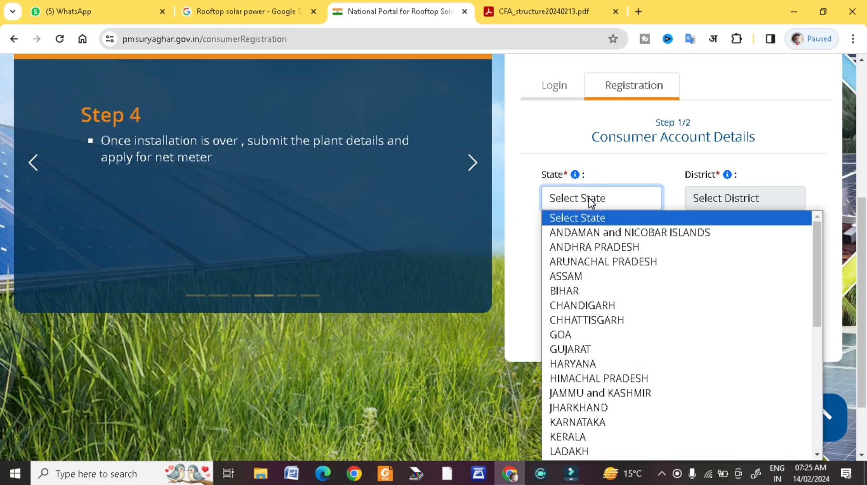
{"action": "key", "text": "r"}
{"action": "key", "text": "Return"}
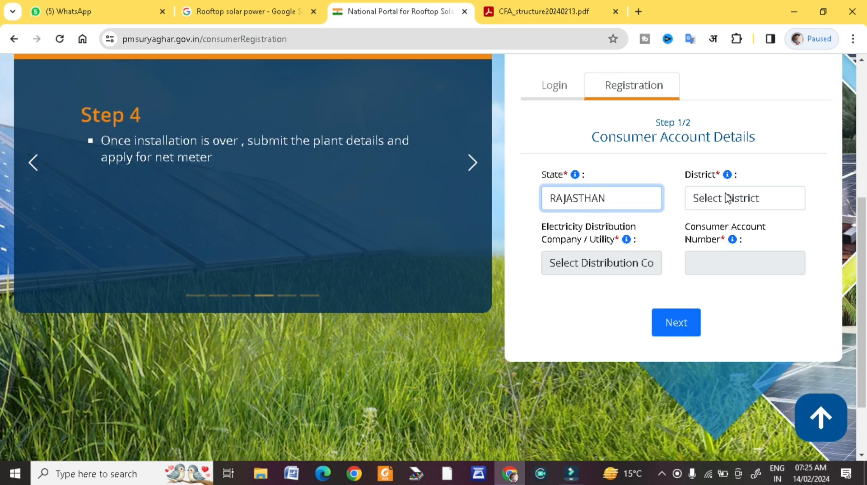
{"action": "left_click", "coordinate": [726, 198]}
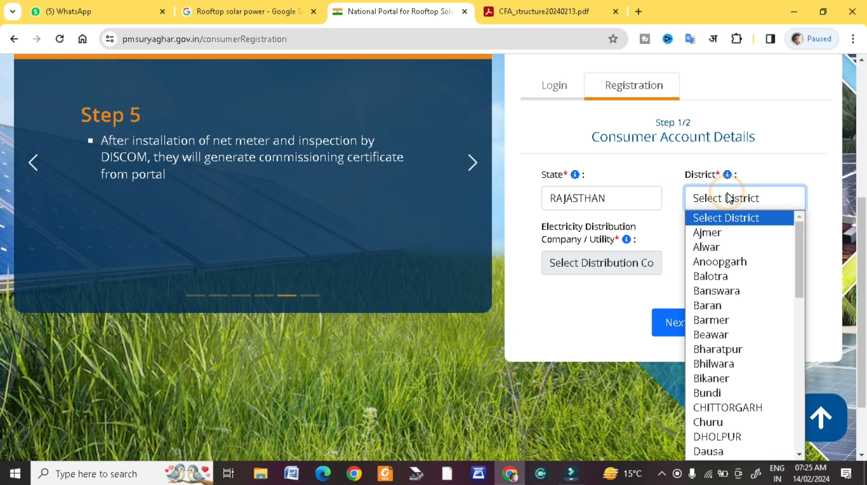
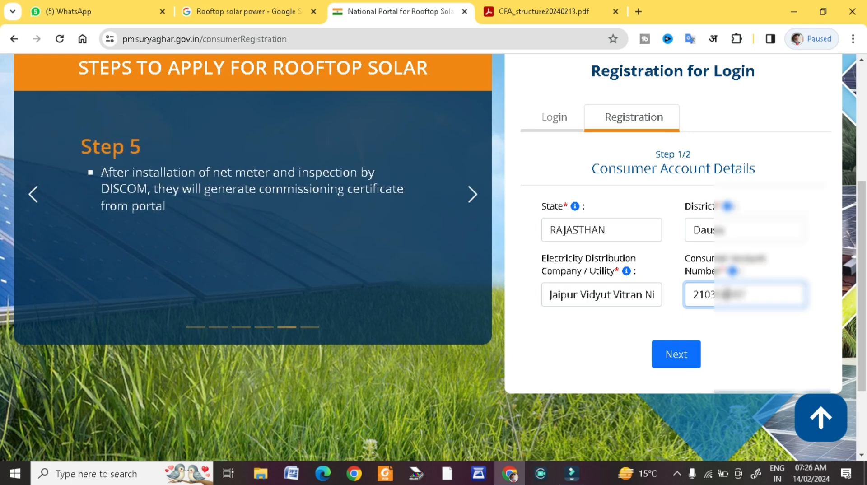
{"action": "left_click", "coordinate": [671, 359]}
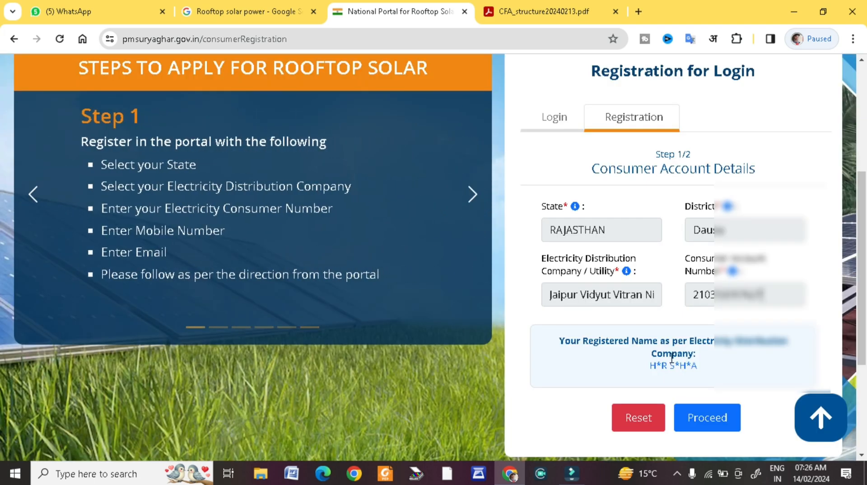
Step: On registration step 2, enter the mobile number, then request and enter the SMS OTP
{"action": "left_click", "coordinate": [707, 417]}
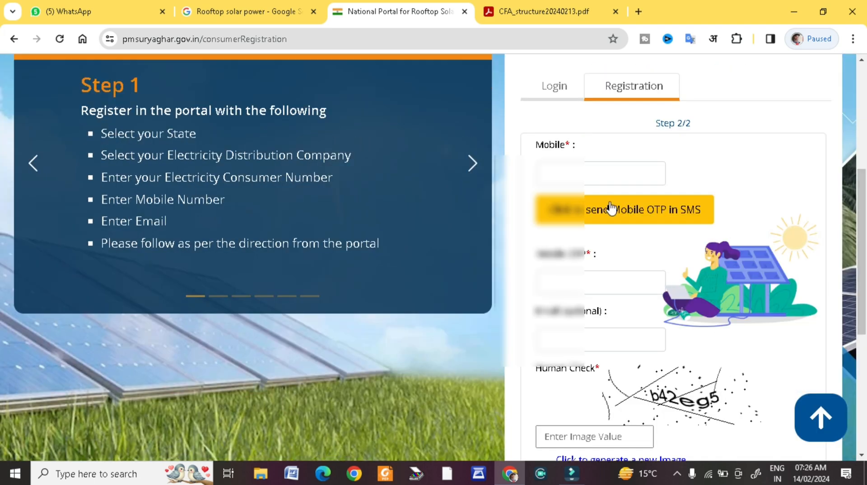
{"action": "left_click", "coordinate": [610, 173]}
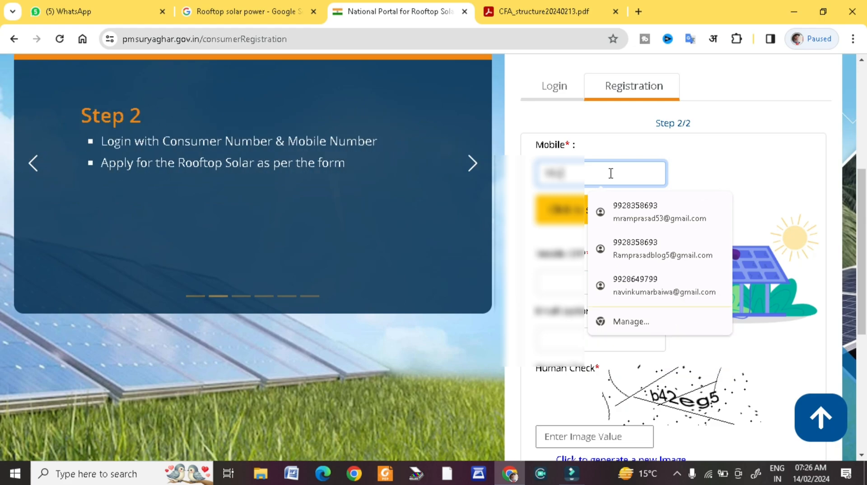
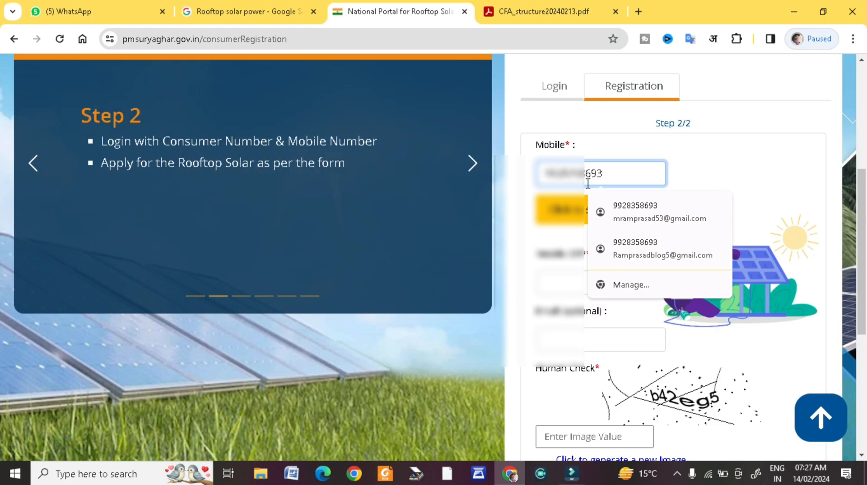
{"action": "left_click", "coordinate": [529, 238]}
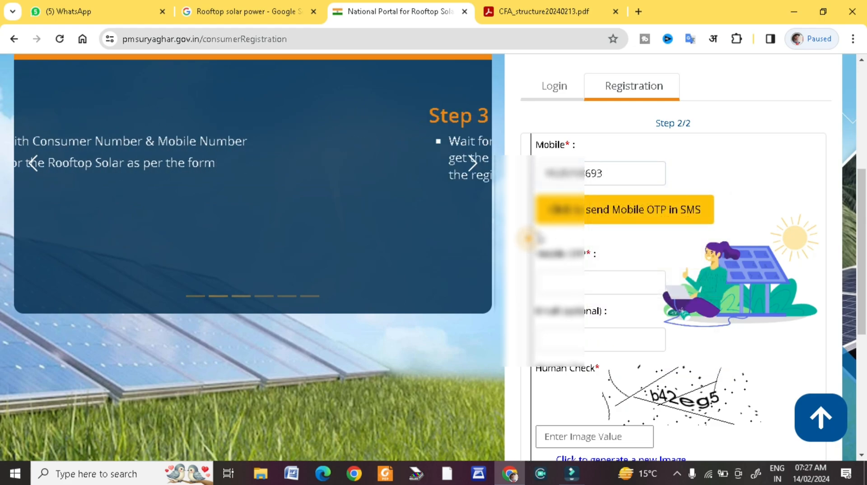
{"action": "left_click", "coordinate": [581, 216]}
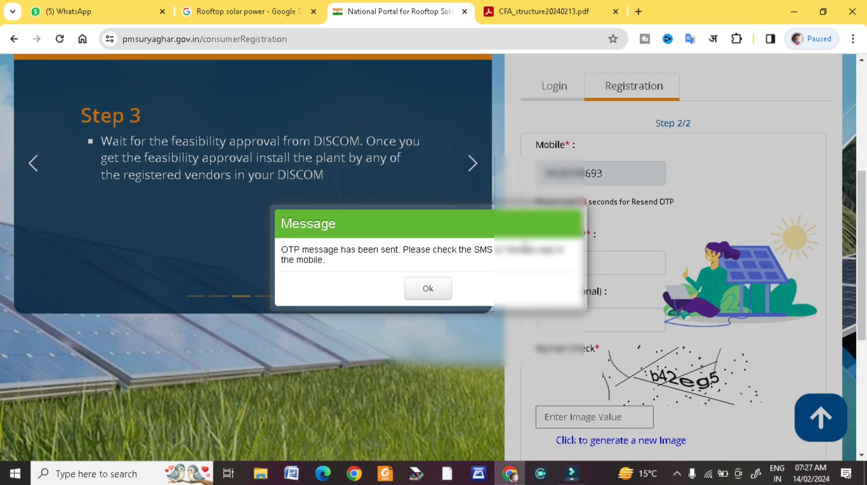
{"action": "left_click", "coordinate": [428, 289]}
{"action": "left_click", "coordinate": [588, 260]}
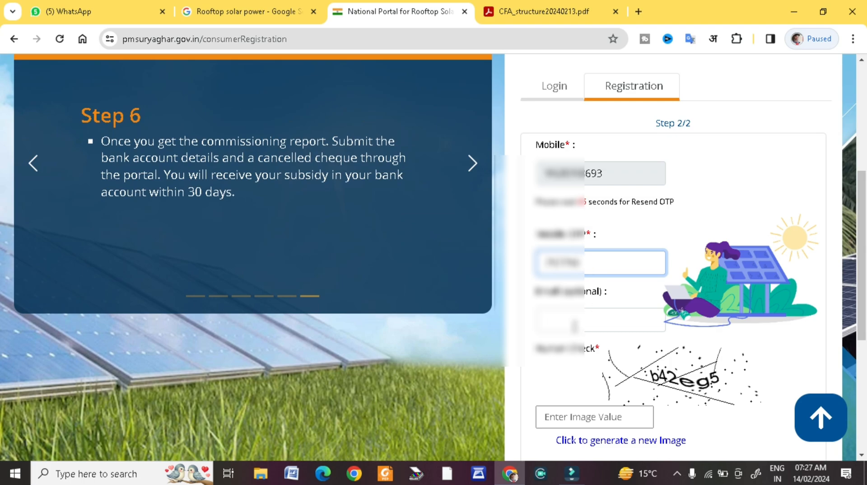
Step: Answer the captcha and submit the registration, confirming the success message
{"action": "left_click", "coordinate": [588, 417]}
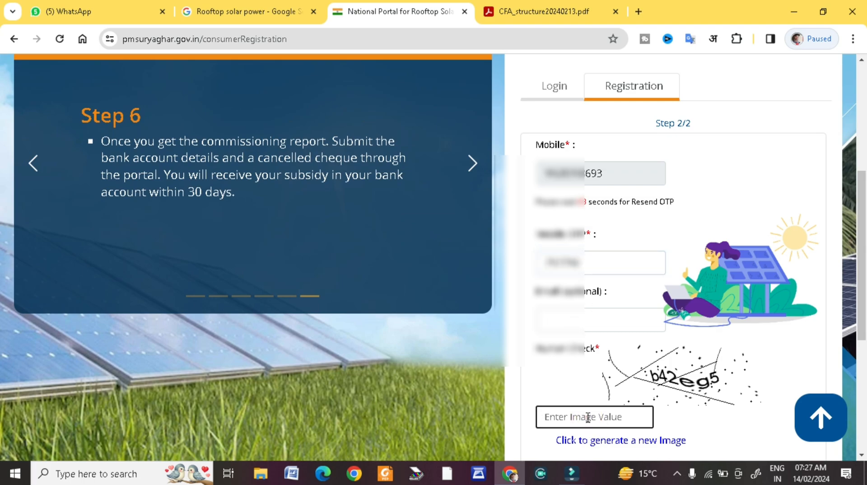
{"action": "type", "text": "b"}
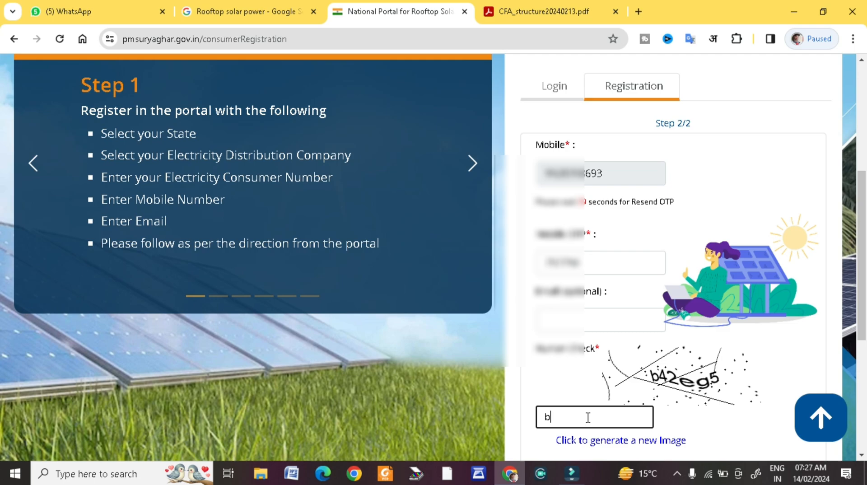
{"action": "type", "text": "42"}
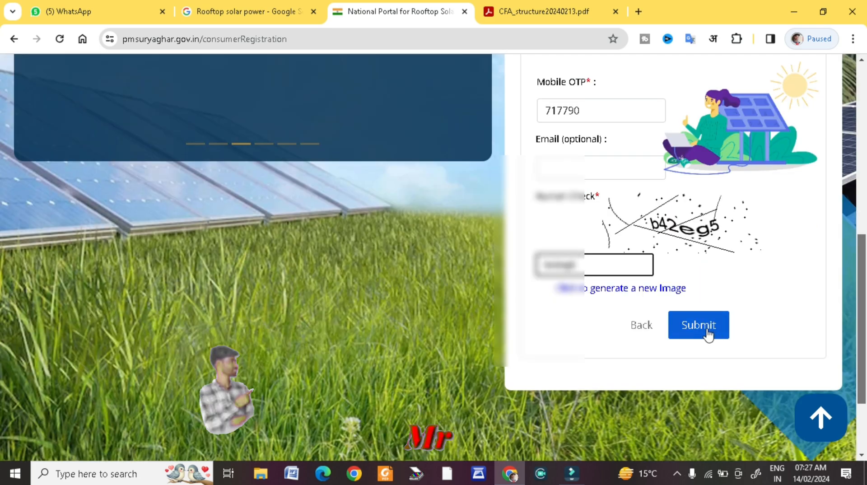
{"action": "left_click", "coordinate": [706, 328]}
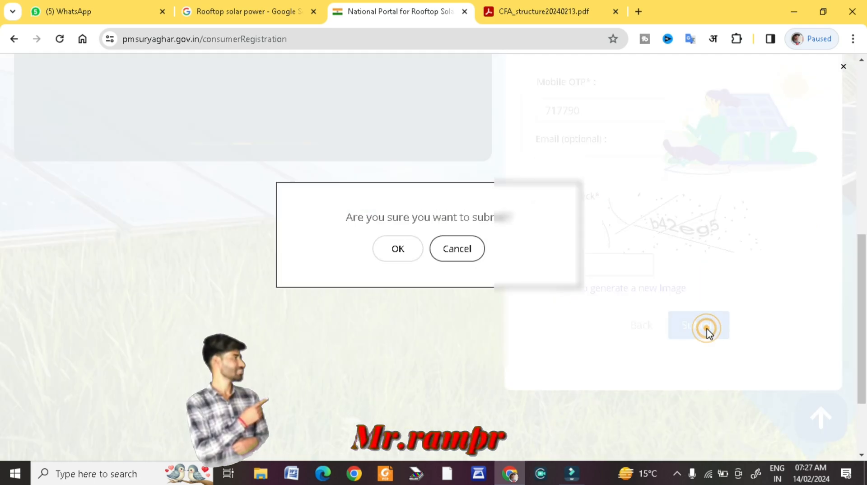
{"action": "left_click", "coordinate": [396, 255]}
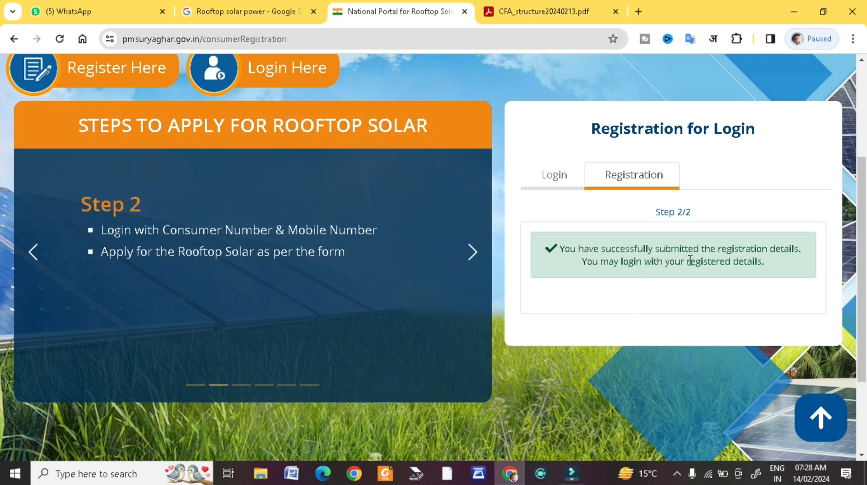
Step: Log in with the one-time code sent to the mobile or email
{"action": "left_click", "coordinate": [747, 246]}
{"action": "left_click", "coordinate": [721, 263]}
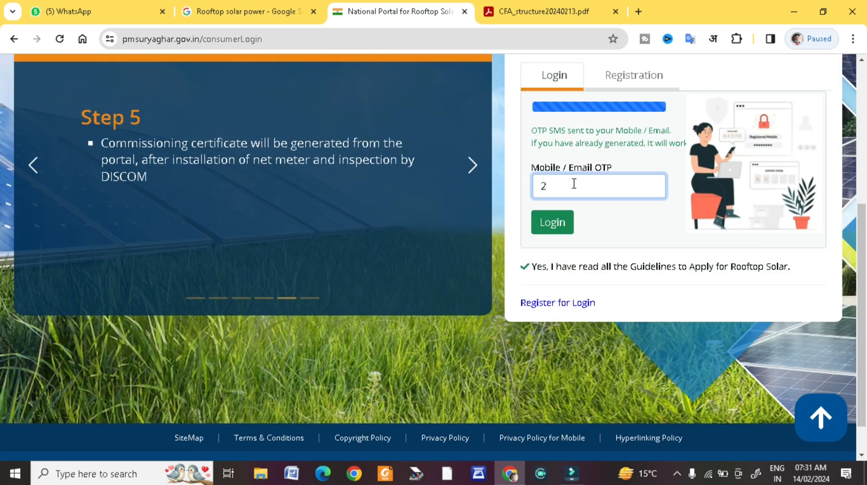
{"action": "left_click", "coordinate": [554, 229]}
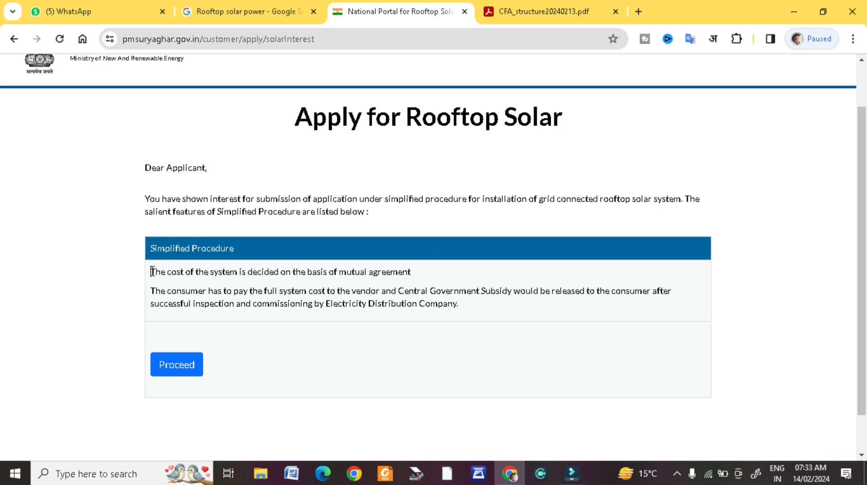
Step: Read the Simplified Procedure notes and proceed to the Step 1 Application Details form
{"action": "left_click_drag", "start_coordinate": [151, 271], "coordinate": [415, 278]}
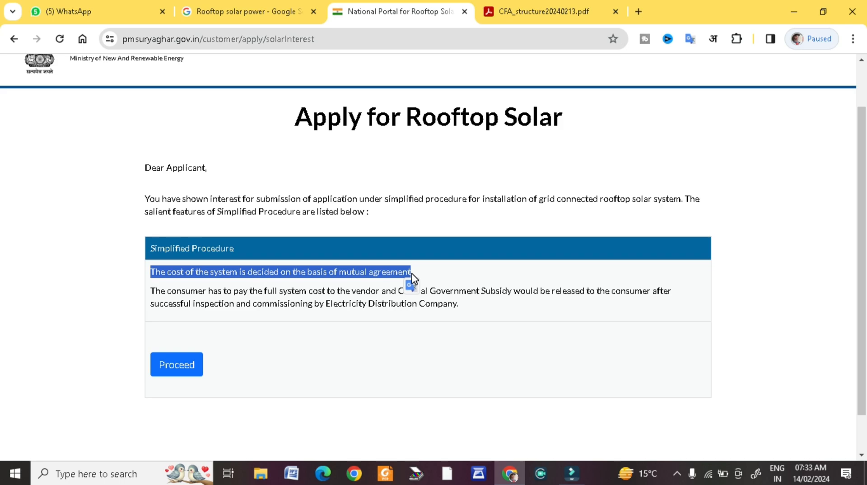
{"action": "left_click", "coordinate": [319, 272]}
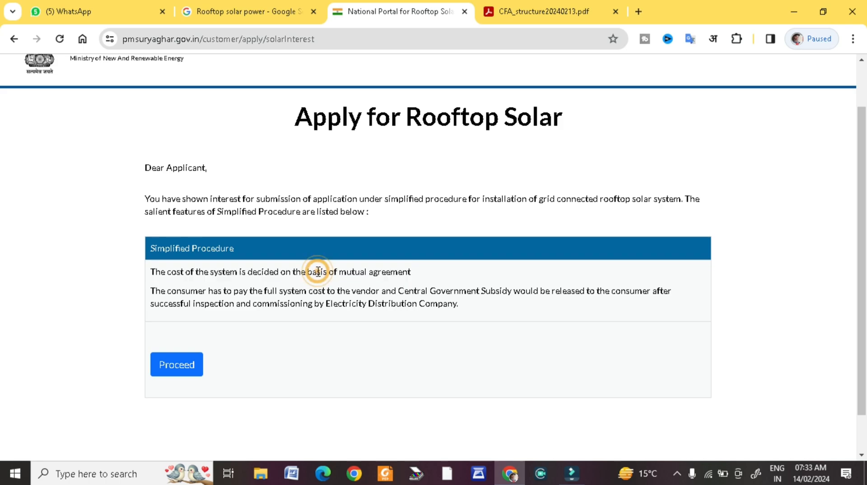
{"action": "left_click_drag", "start_coordinate": [152, 291], "coordinate": [236, 291]}
{"action": "left_click", "coordinate": [145, 279]}
{"action": "left_click", "coordinate": [517, 358]}
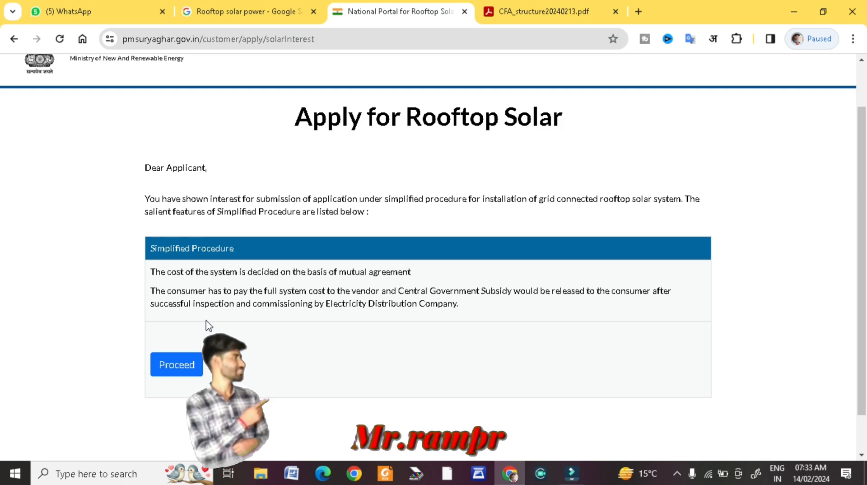
{"action": "left_click", "coordinate": [177, 367]}
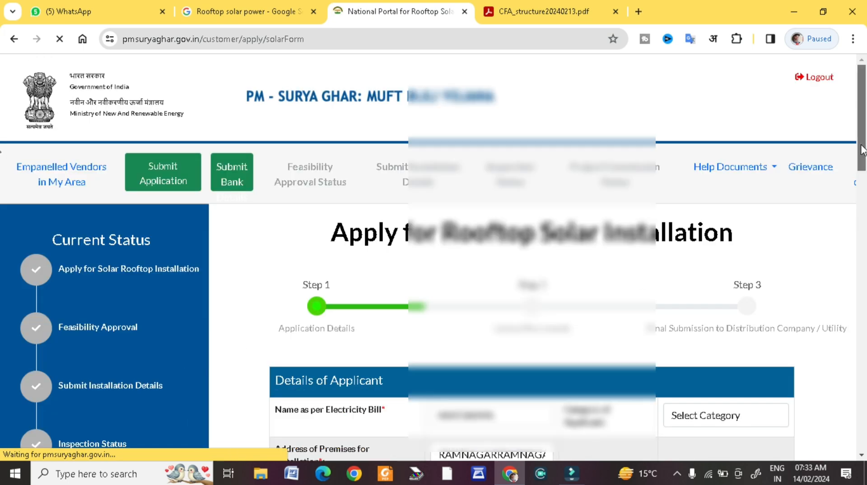
Step: Choose ST as the category under Details of Applicant
{"action": "left_click_drag", "start_coordinate": [861, 145], "coordinate": [866, 222]}
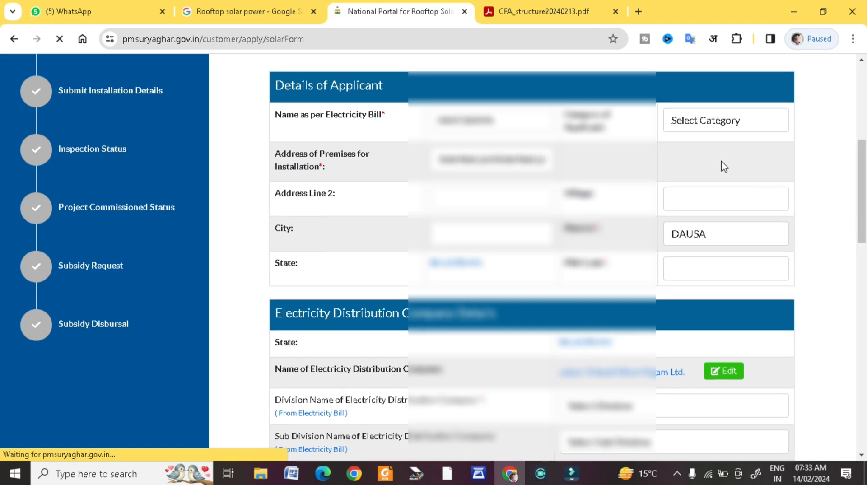
{"action": "left_click", "coordinate": [697, 126]}
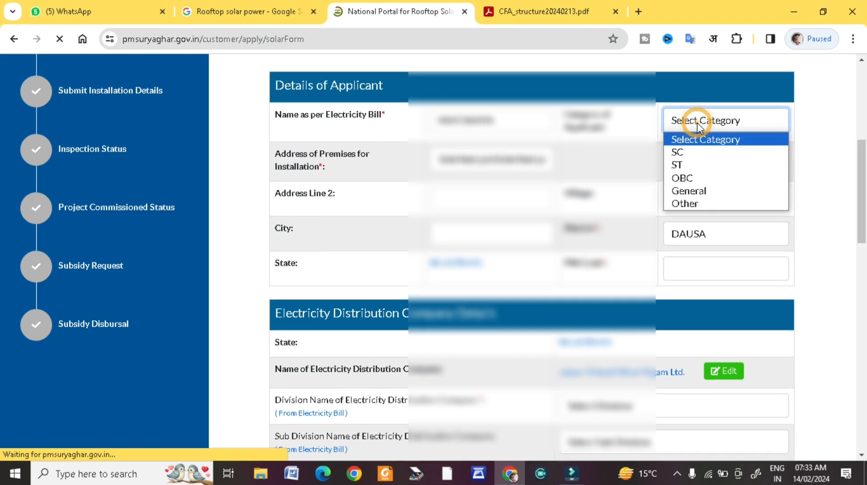
{"action": "left_click", "coordinate": [680, 166]}
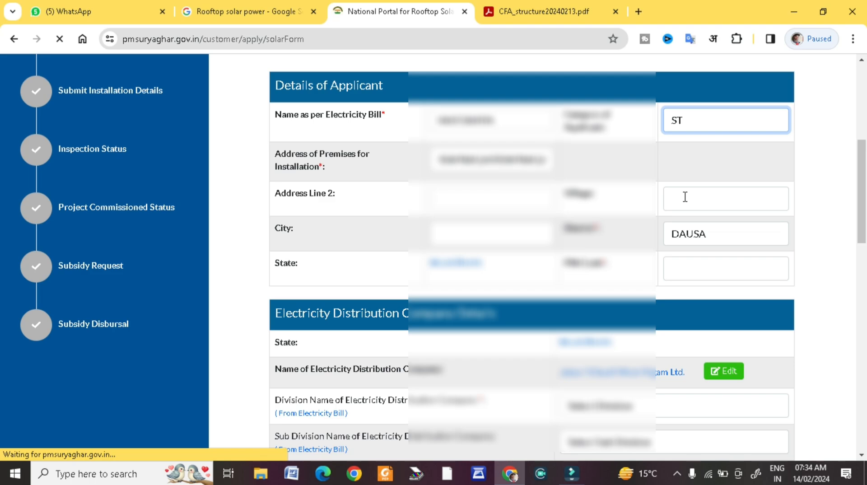
{"action": "left_click_drag", "start_coordinate": [862, 168], "coordinate": [862, 185]}
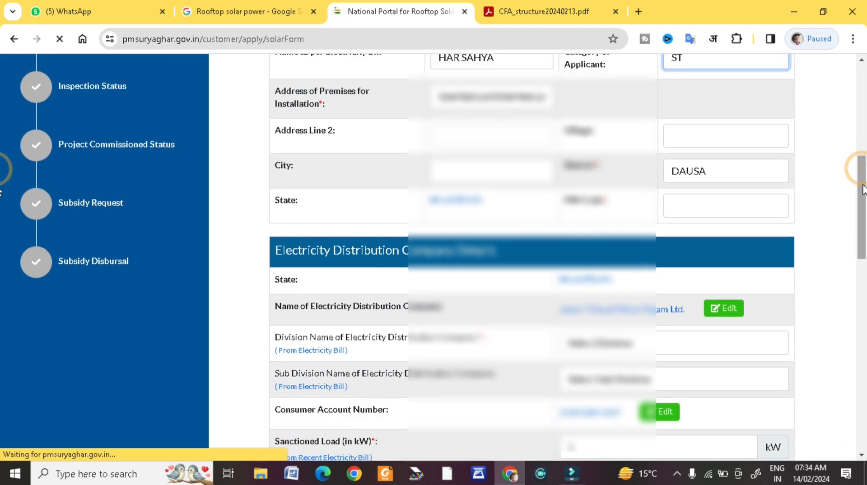
{"action": "left_click", "coordinate": [699, 198]}
Step: Enter the applicant's area PIN code
{"action": "type", "text": "3"}
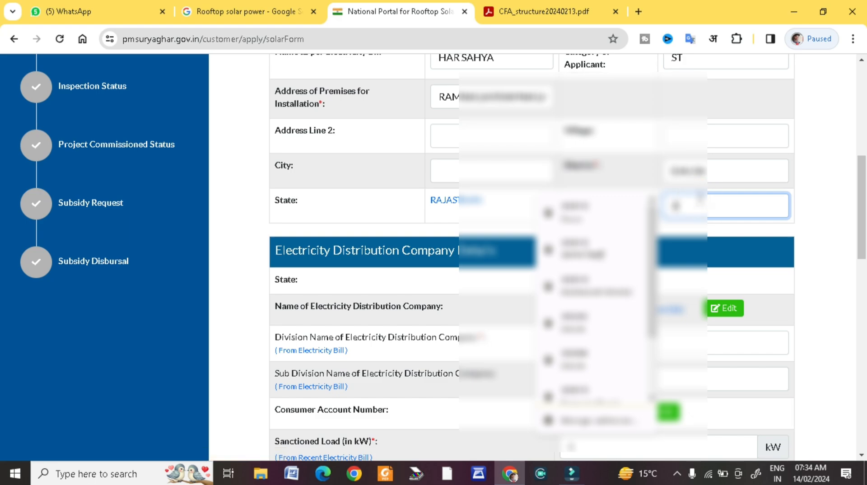
{"action": "type", "text": "03510"}
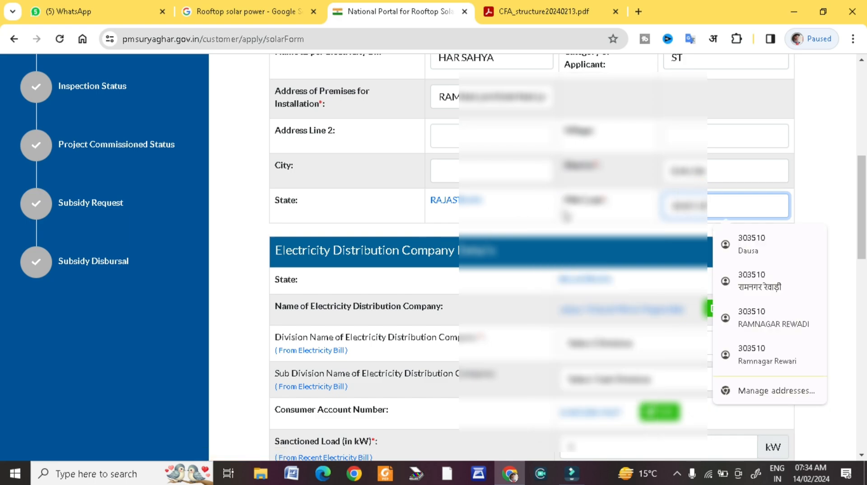
{"action": "left_click", "coordinate": [567, 209]}
{"action": "scroll", "coordinate": [567, 208], "scroll_direction": "down", "scroll_amount": 3}
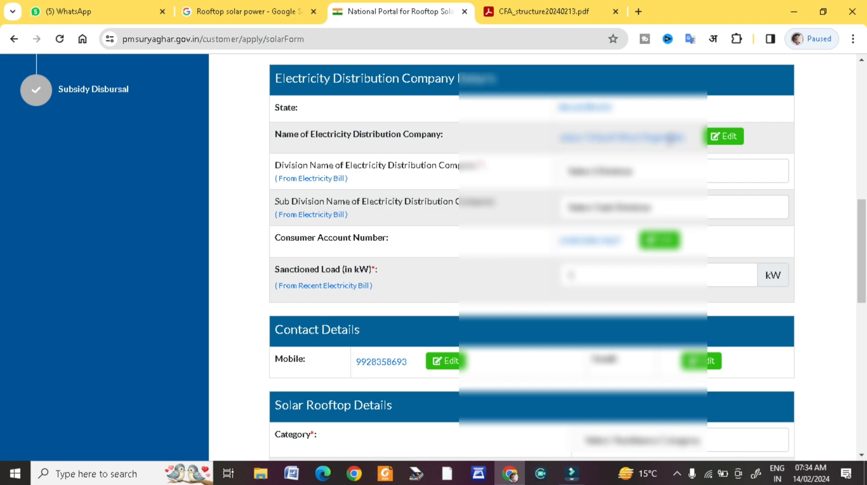
Step: Select the applicant's electricity Division and Sub Division from their dropdowns
{"action": "left_click", "coordinate": [640, 172]}
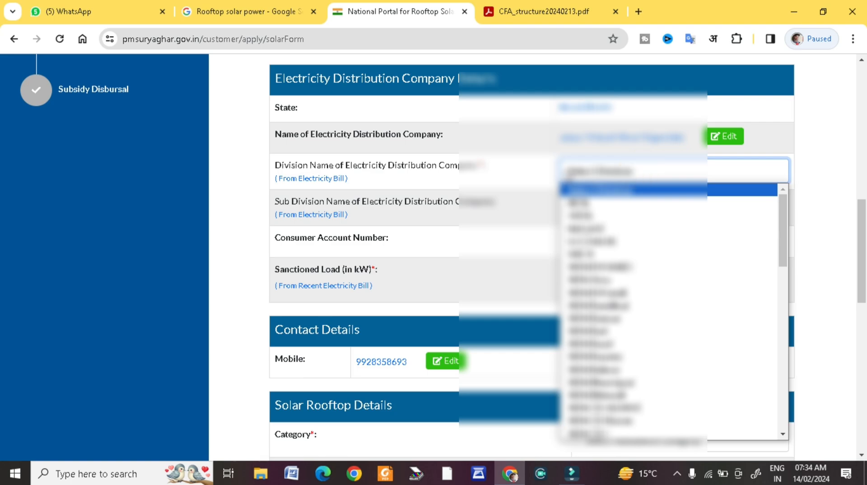
{"action": "left_click_drag", "start_coordinate": [781, 210], "coordinate": [788, 413]}
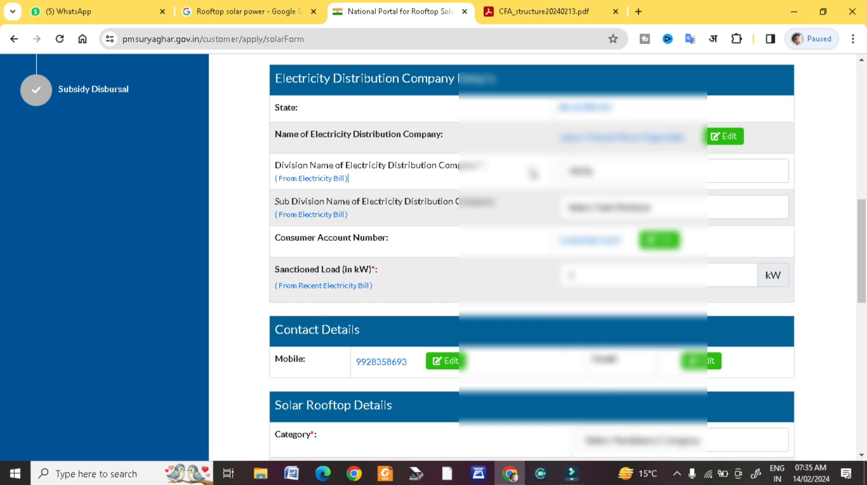
{"action": "left_click", "coordinate": [587, 171]}
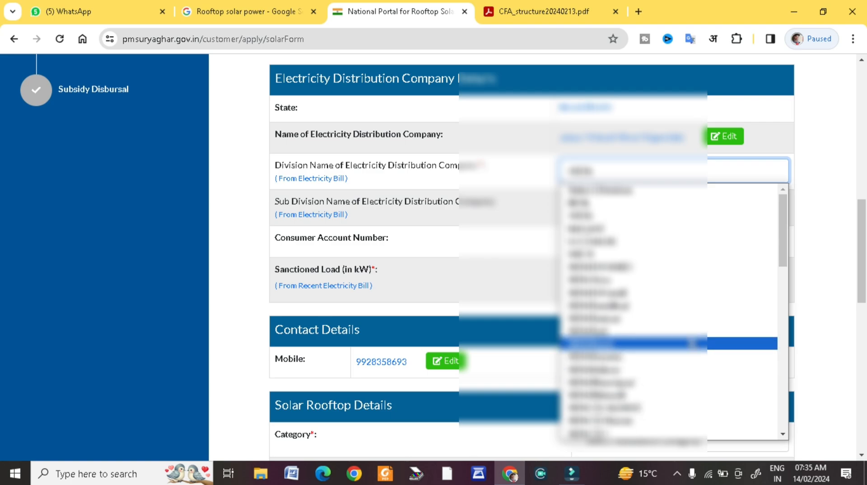
{"action": "left_click_drag", "start_coordinate": [786, 231], "coordinate": [787, 303]}
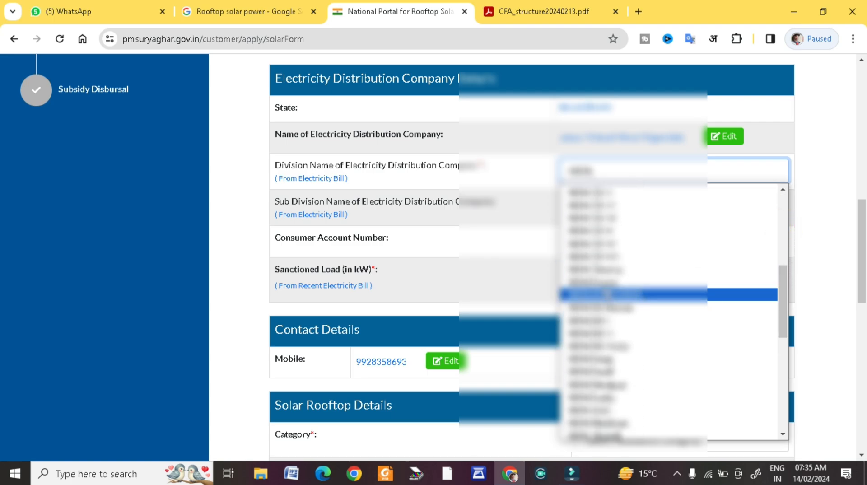
{"action": "left_click", "coordinate": [596, 280]}
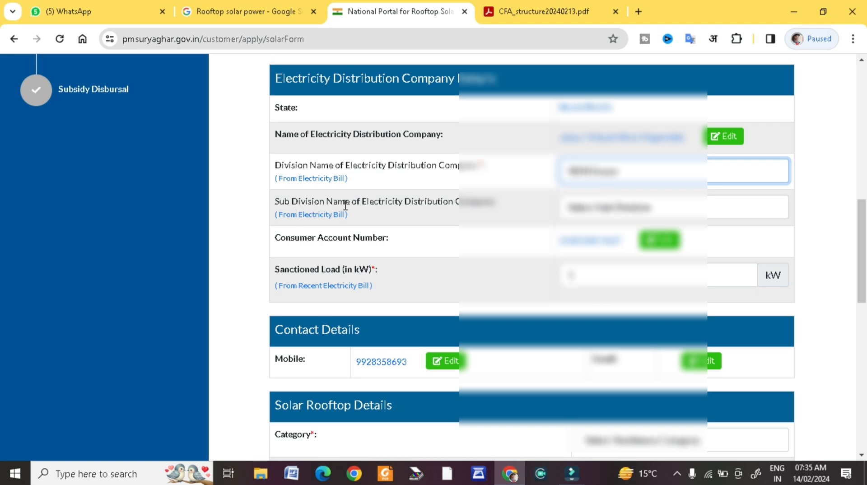
{"action": "left_click", "coordinate": [594, 209]}
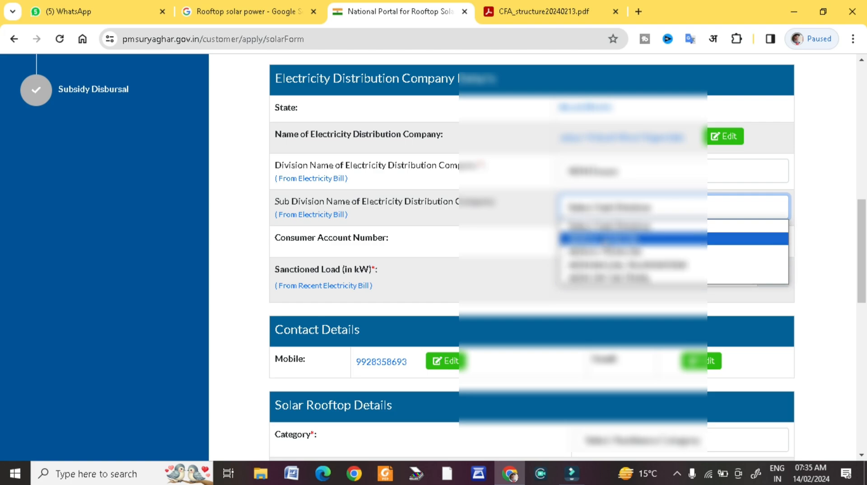
{"action": "left_click", "coordinate": [533, 218]}
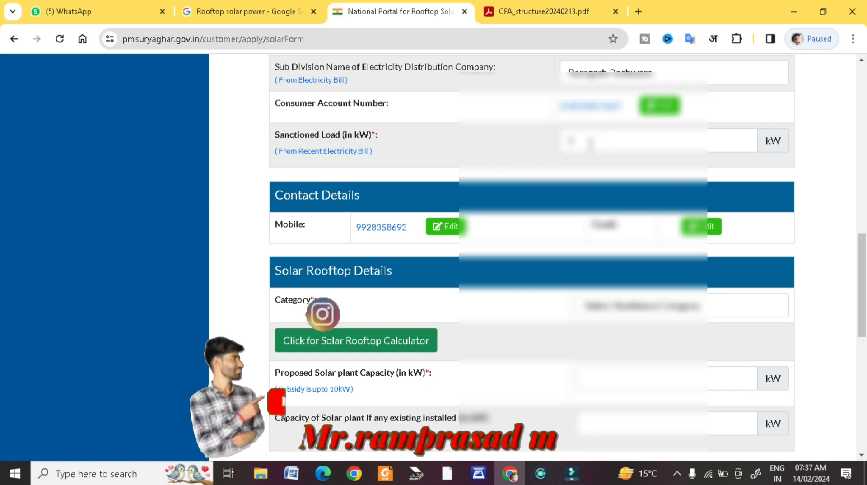
{"action": "left_click", "coordinate": [590, 144]}
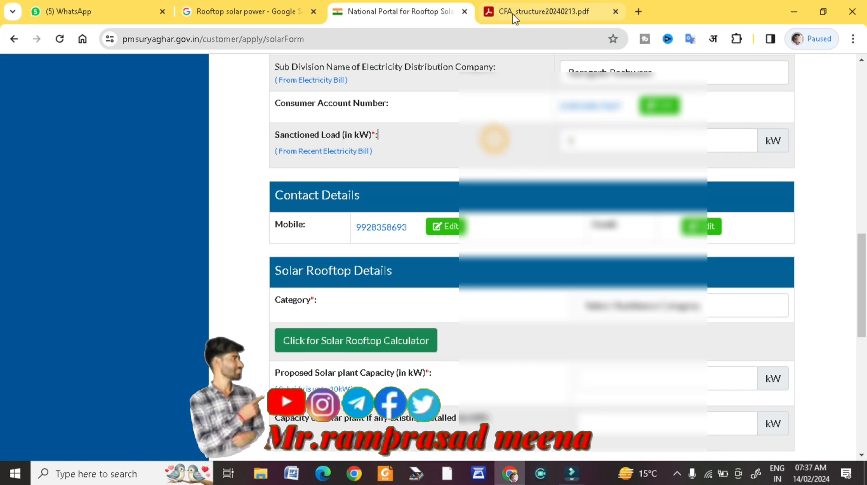
{"action": "left_click", "coordinate": [528, 13]}
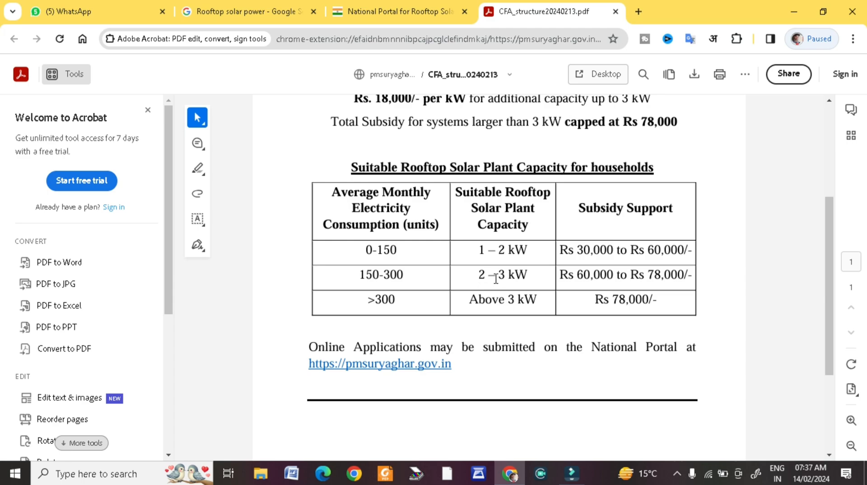
{"action": "left_click", "coordinate": [406, 13]}
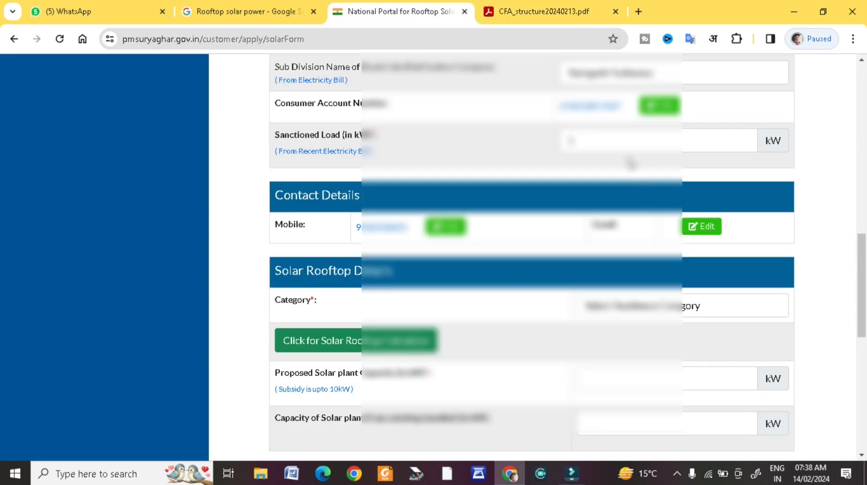
Step: Delete a character from the Sanctioned Load value
{"action": "left_click", "coordinate": [618, 142]}
{"action": "key", "text": "BackSpace"}
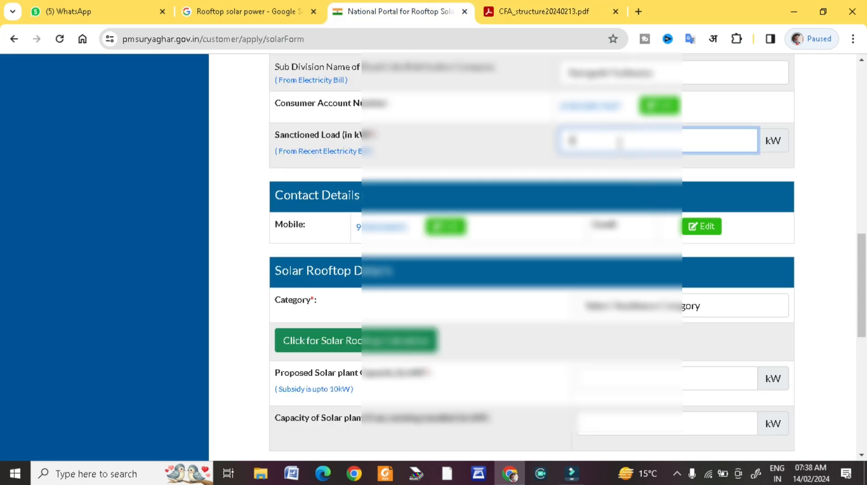
{"action": "left_click", "coordinate": [453, 154]}
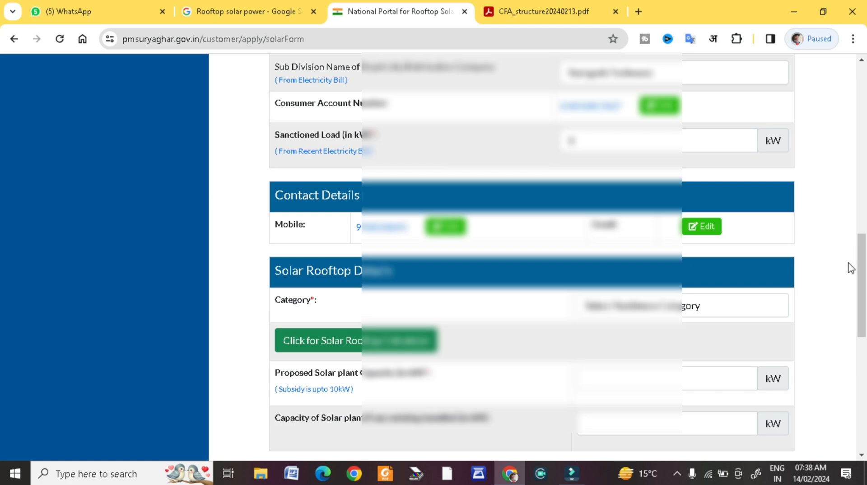
Step: Choose Residential as the category under Solar Rooftop Details
{"action": "scroll", "coordinate": [854, 266], "scroll_direction": "down", "scroll_amount": 4}
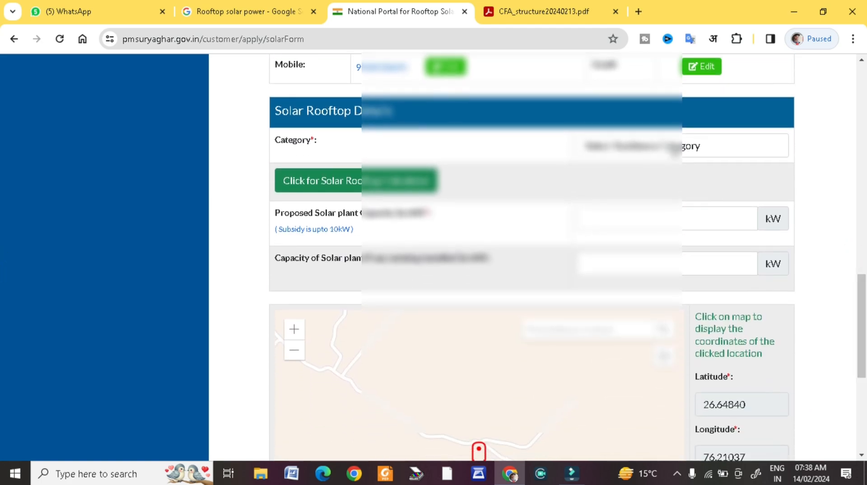
{"action": "left_click", "coordinate": [672, 145]}
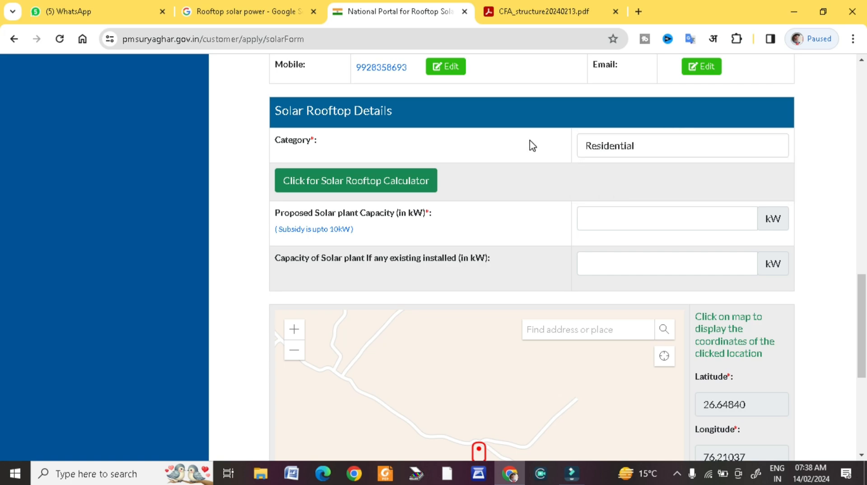
{"action": "left_click", "coordinate": [673, 146]}
{"action": "left_click", "coordinate": [607, 176]}
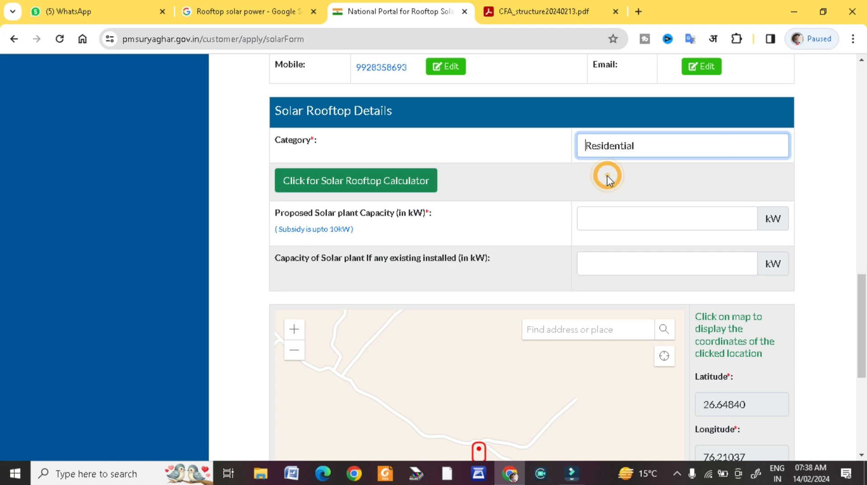
{"action": "left_click", "coordinate": [481, 129]}
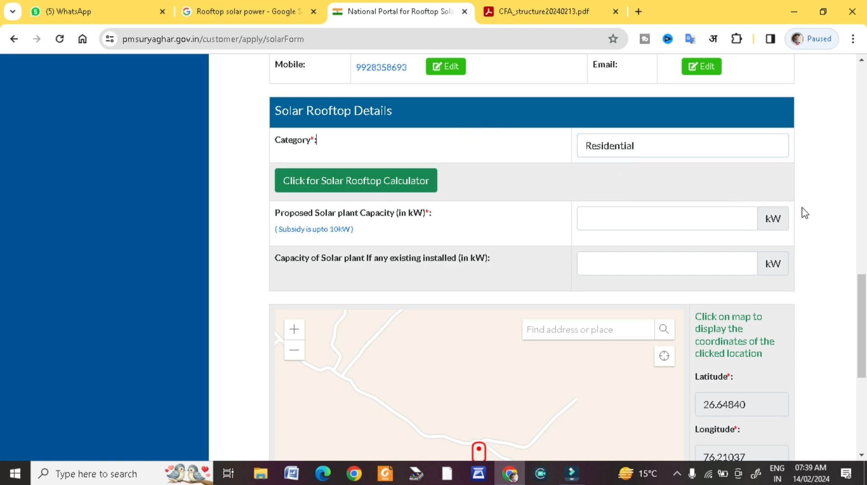
{"action": "scroll", "coordinate": [2, 312], "scroll_direction": "down", "scroll_amount": 2}
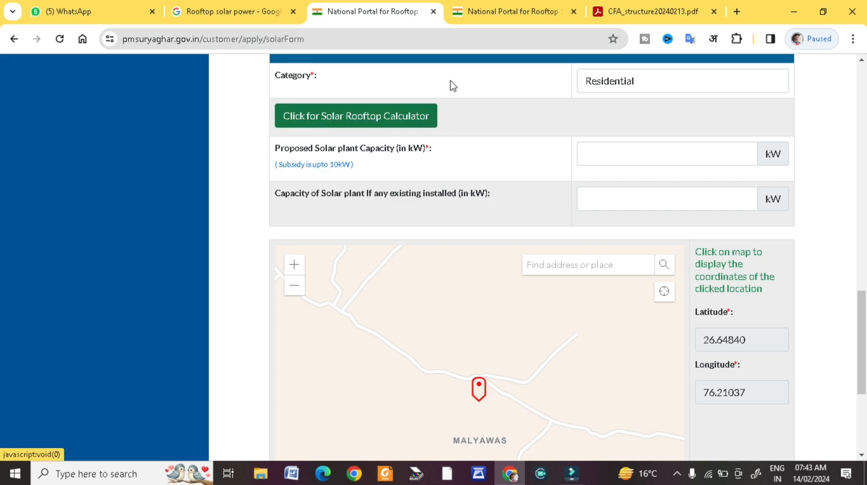
Step: In the rooftop calculator, select RAJASTHAN as the state and Residential as the category
{"action": "left_click", "coordinate": [496, 11]}
{"action": "left_click", "coordinate": [260, 109]}
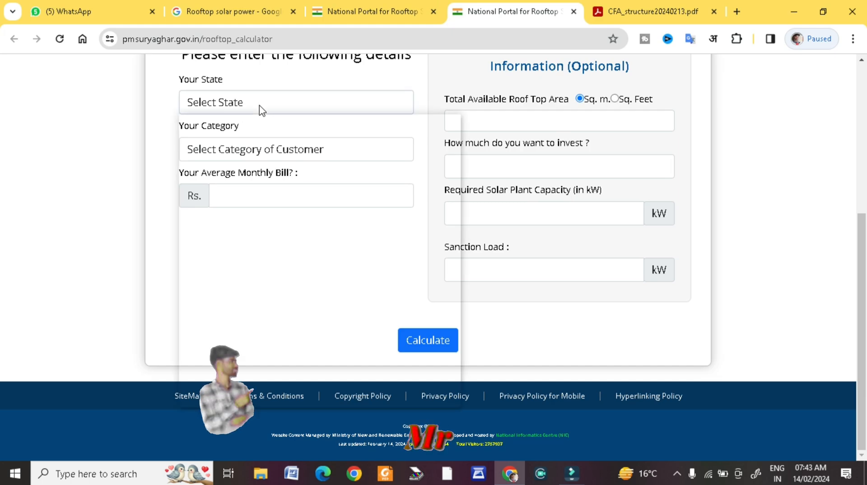
{"action": "key", "text": "r"}
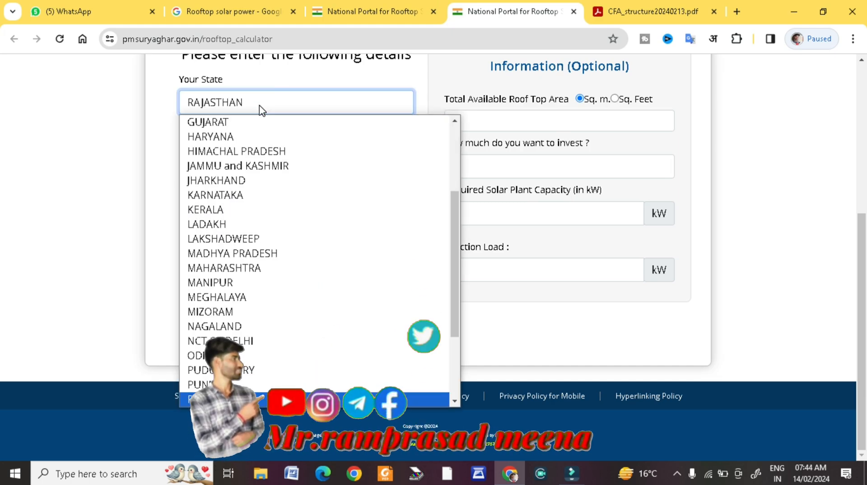
{"action": "key", "text": "Return"}
{"action": "left_click", "coordinate": [231, 149]}
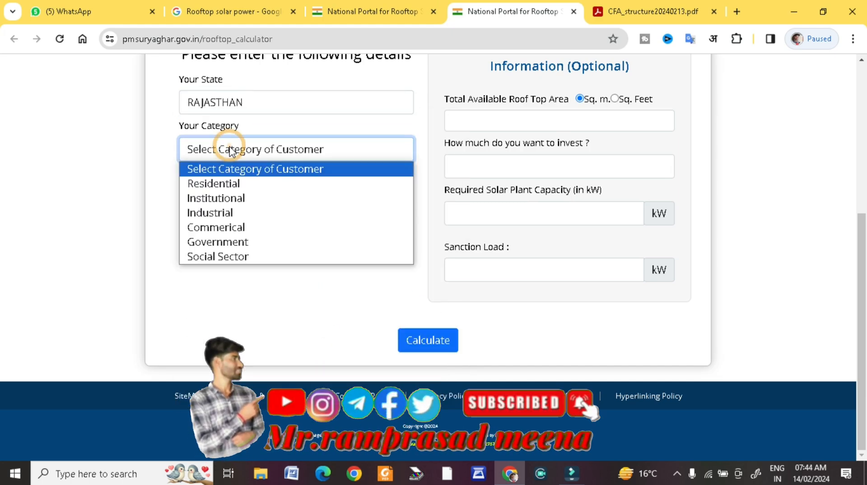
{"action": "left_click", "coordinate": [227, 183]}
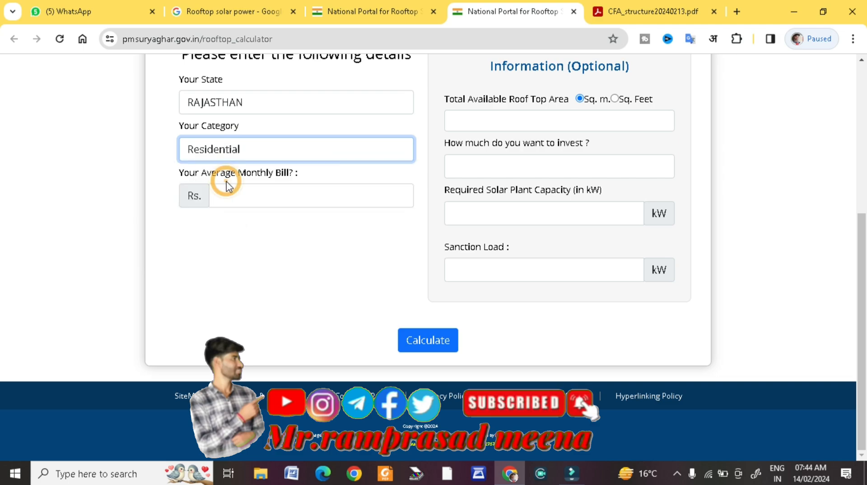
Step: Calculate the estimate for a Rs. 30 monthly bill, then reset the form with Recalculate
{"action": "left_click", "coordinate": [242, 199]}
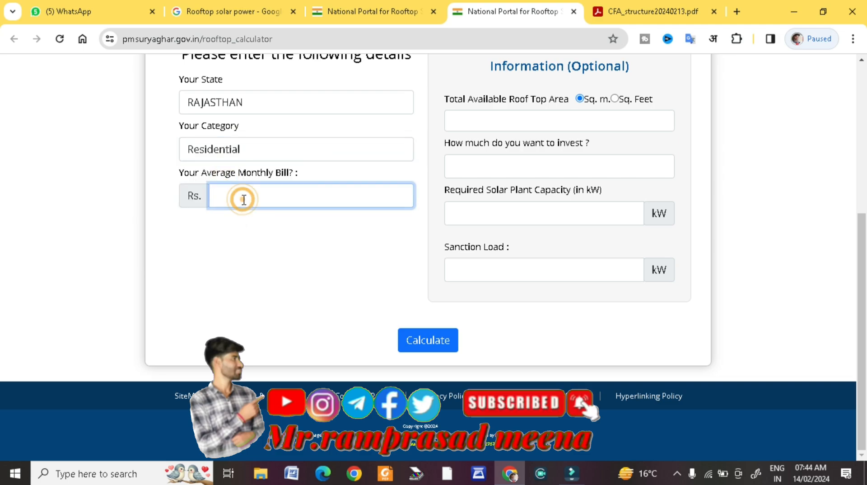
{"action": "type", "text": "300"}
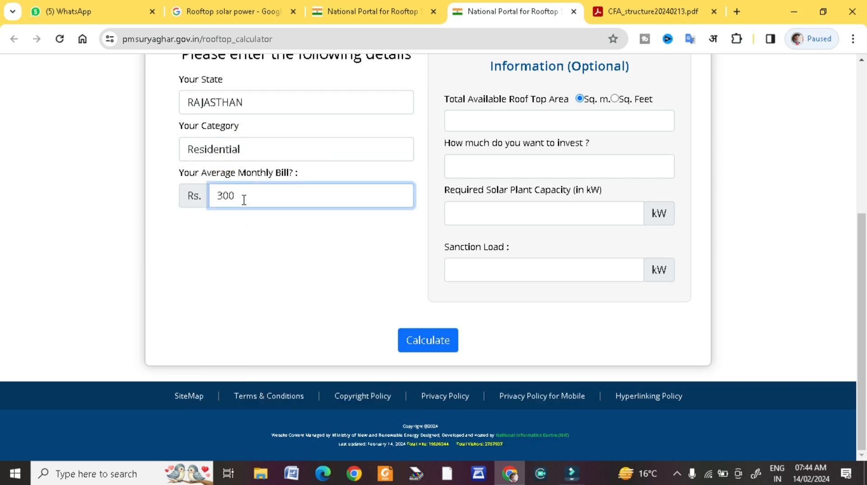
{"action": "left_click", "coordinate": [433, 344]}
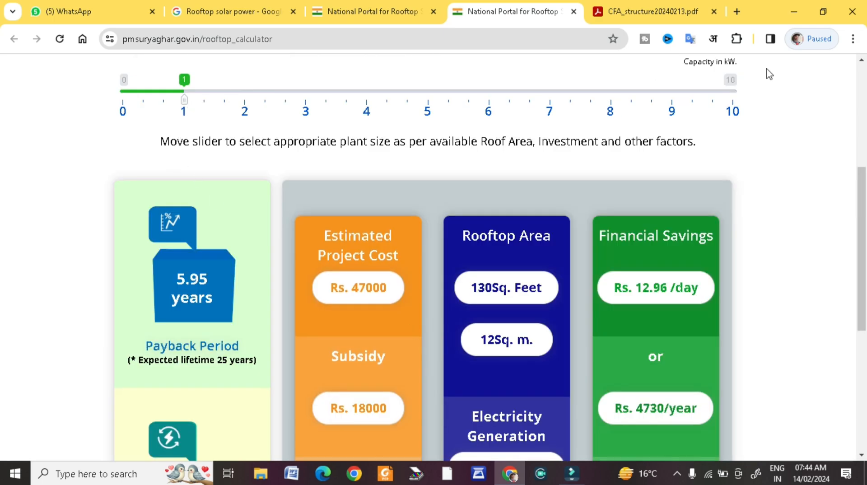
{"action": "left_click_drag", "start_coordinate": [861, 195], "coordinate": [863, 321]}
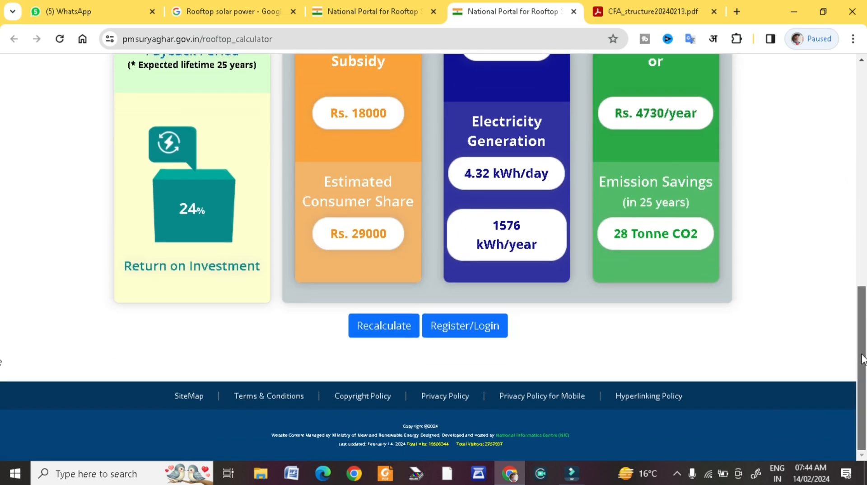
{"action": "left_click", "coordinate": [368, 340]}
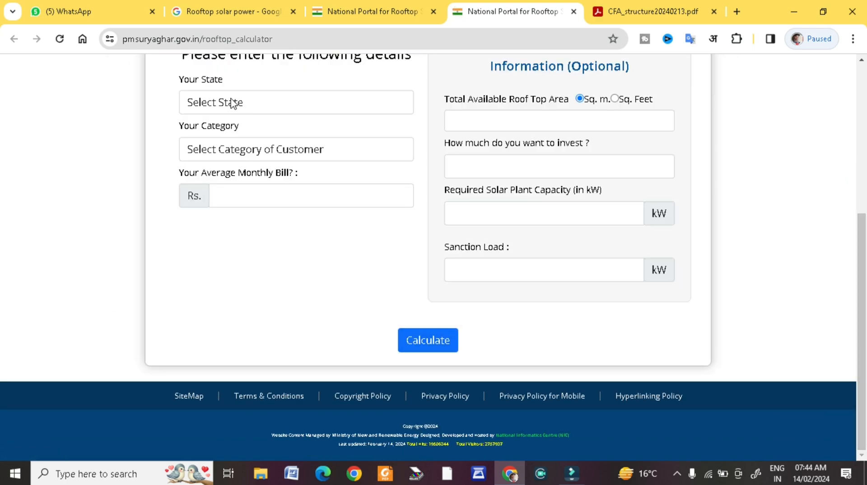
Step: Calculate a RAJASTHAN Residential estimate for a Rs. 30000 monthly bill
{"action": "left_click", "coordinate": [232, 105]}
{"action": "key", "text": "r"}
{"action": "key", "text": "Return"}
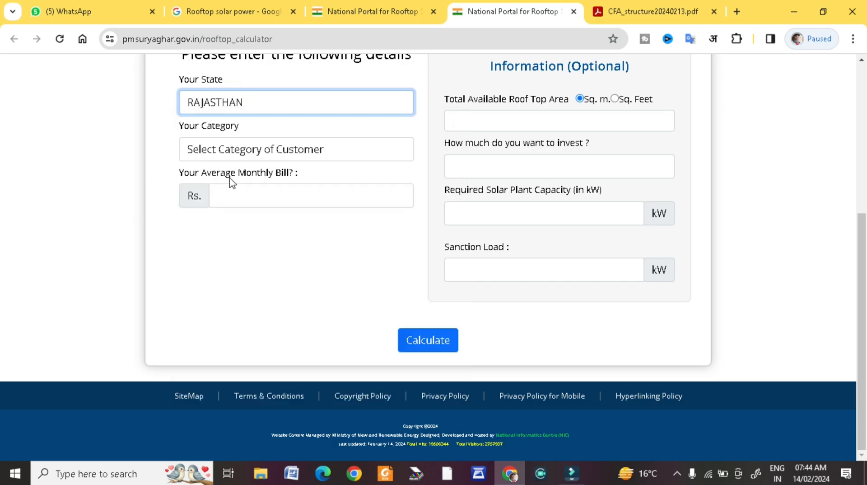
{"action": "left_click", "coordinate": [231, 151]}
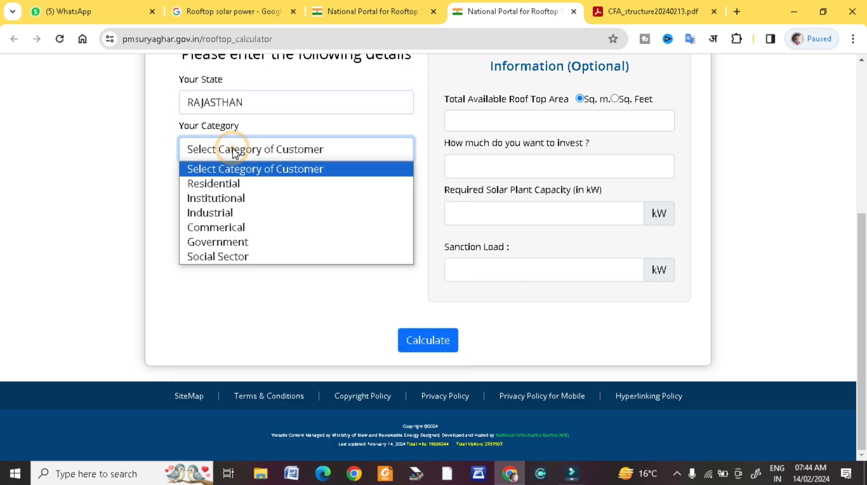
{"action": "left_click", "coordinate": [230, 184]}
{"action": "left_click", "coordinate": [250, 193]}
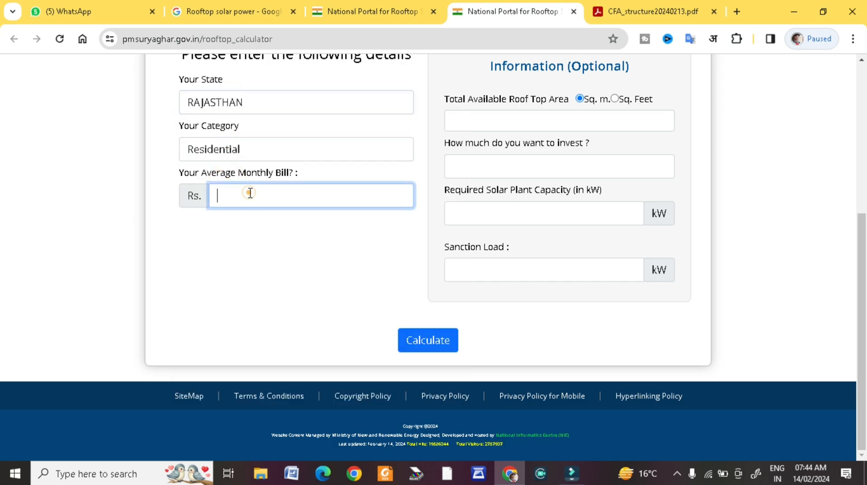
{"action": "type", "text": "30000"}
{"action": "left_click", "coordinate": [441, 347]}
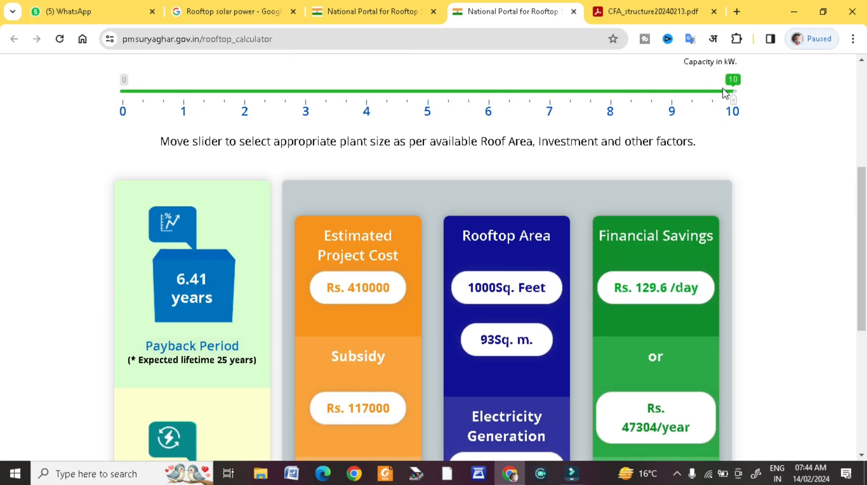
Step: Review the estimate results, then clear the calculator with Recalculate
{"action": "scroll", "coordinate": [719, 88], "scroll_direction": "up", "scroll_amount": 1}
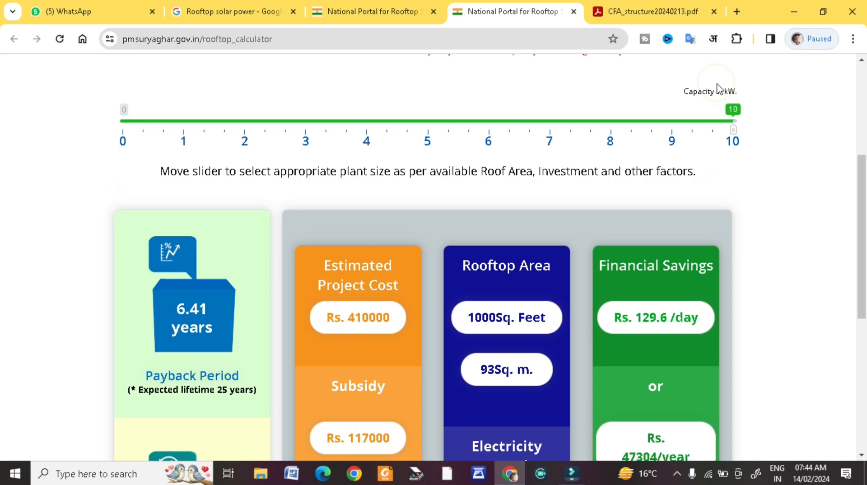
{"action": "left_click", "coordinate": [739, 140]}
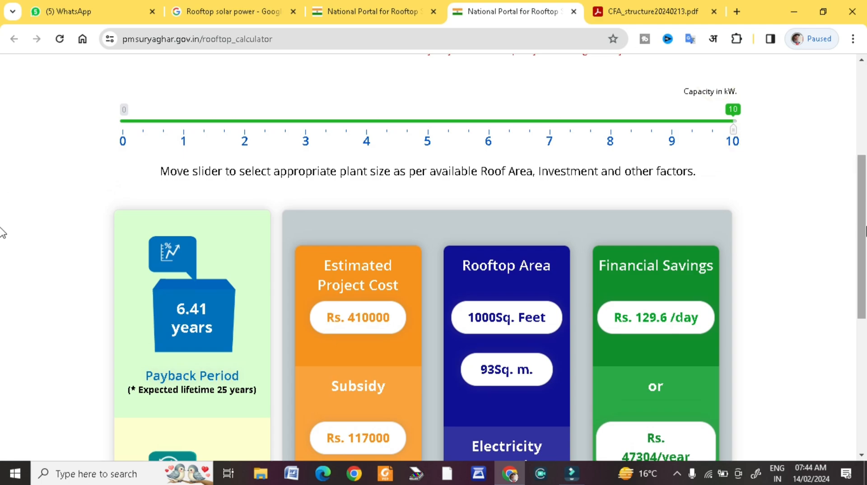
{"action": "scroll", "coordinate": [2, 271], "scroll_direction": "down", "scroll_amount": 3}
{"action": "scroll", "coordinate": [2, 282], "scroll_direction": "down", "scroll_amount": 4}
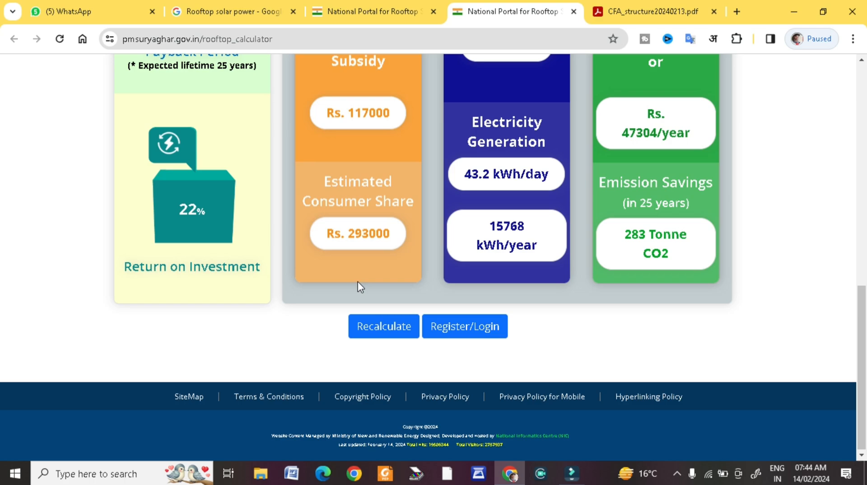
{"action": "left_click", "coordinate": [378, 327]}
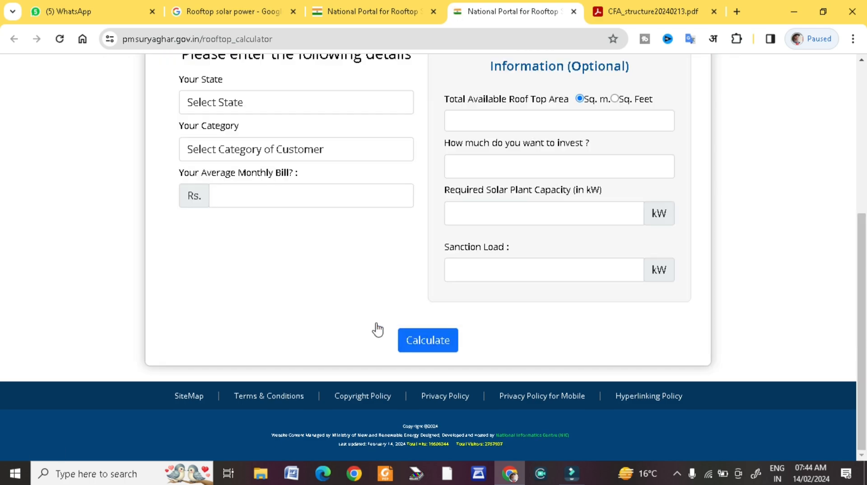
Step: Calculate a RAJASTHAN Government estimate for a Rs. 30000 bill: 10 kW, Rs. 117000 subsidy
{"action": "left_click", "coordinate": [240, 104]}
{"action": "key", "text": "r"}
{"action": "key", "text": "Return"}
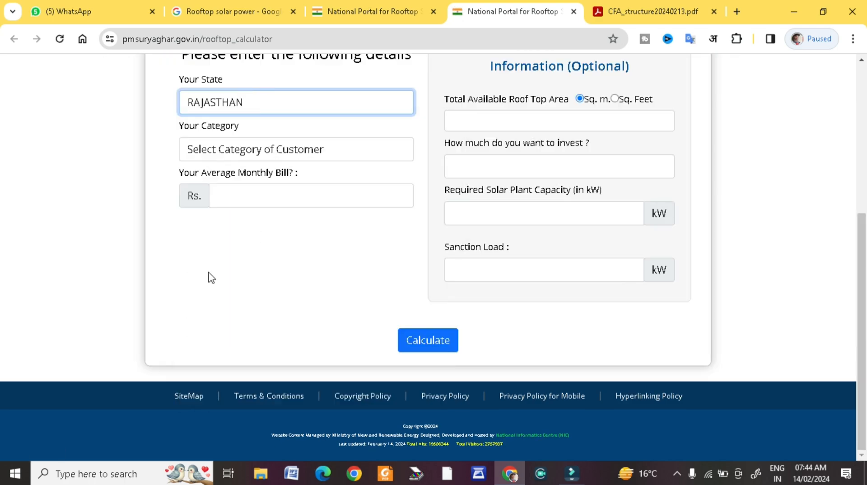
{"action": "left_click", "coordinate": [254, 162]}
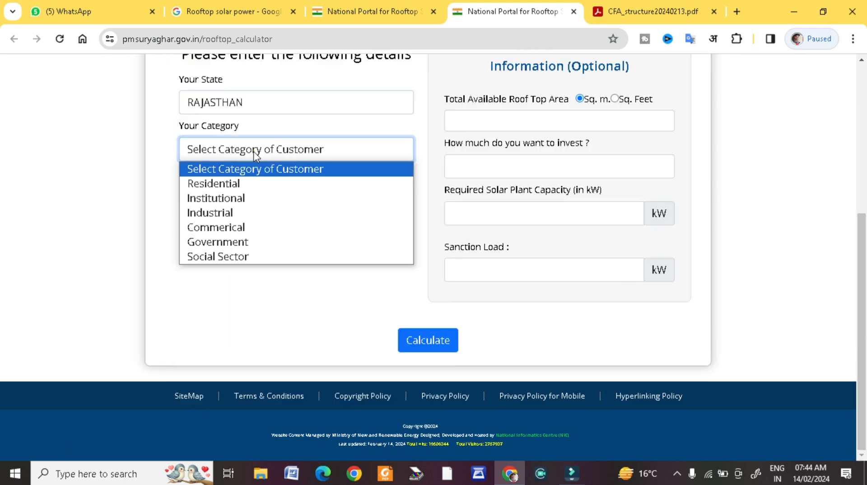
{"action": "left_click", "coordinate": [233, 241]}
{"action": "left_click", "coordinate": [261, 193]}
{"action": "type", "text": "30000"}
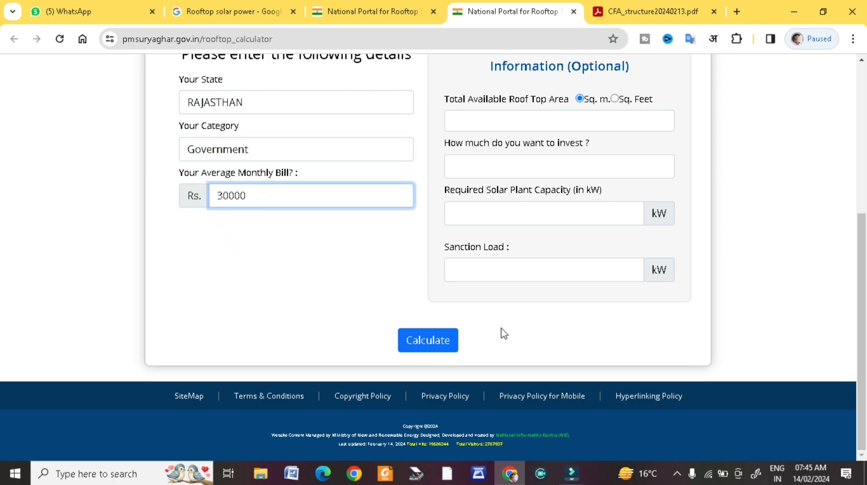
{"action": "left_click", "coordinate": [419, 344]}
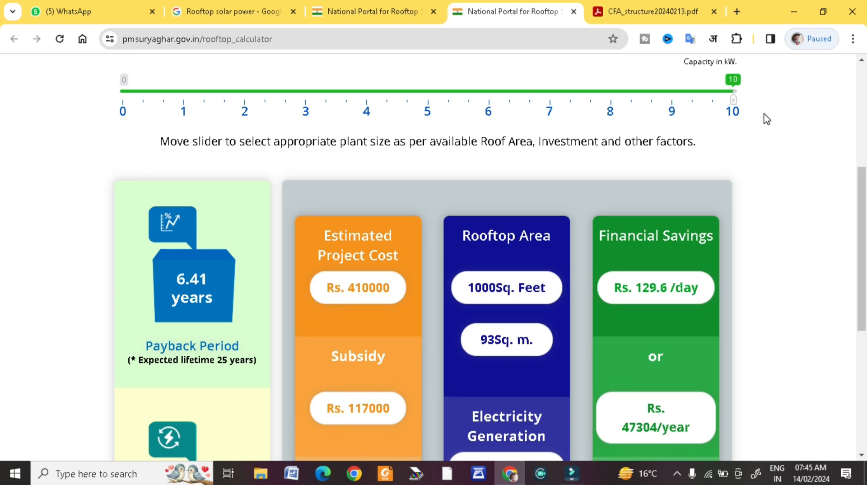
Step: On the application form, enter 1 kW as the Proposed Solar plant Capacity
{"action": "left_click", "coordinate": [368, 2]}
{"action": "left_click", "coordinate": [612, 154]}
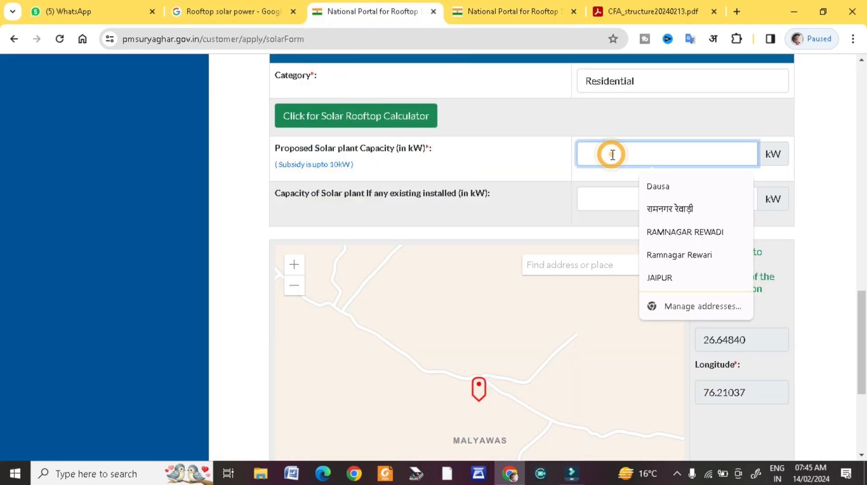
{"action": "type", "text": "1"}
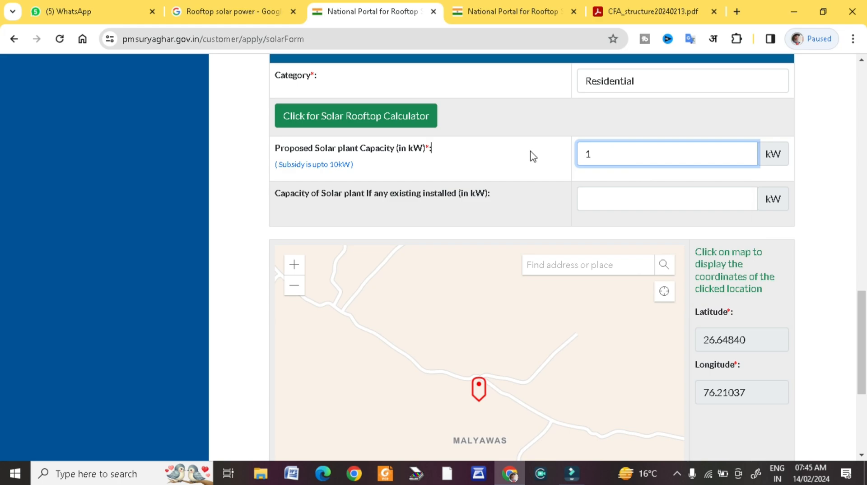
{"action": "left_click", "coordinate": [533, 155]}
{"action": "scroll", "coordinate": [2, 339], "scroll_direction": "down", "scroll_amount": 5}
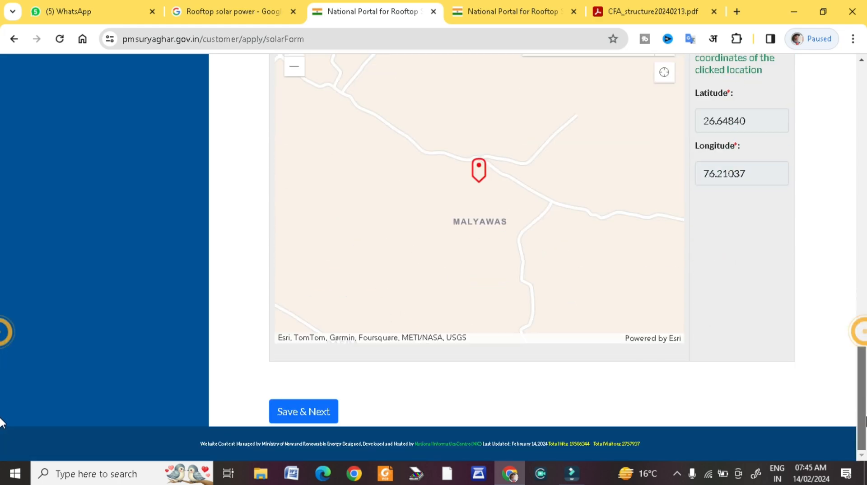
{"action": "scroll", "coordinate": [2, 383], "scroll_direction": "up", "scroll_amount": 2}
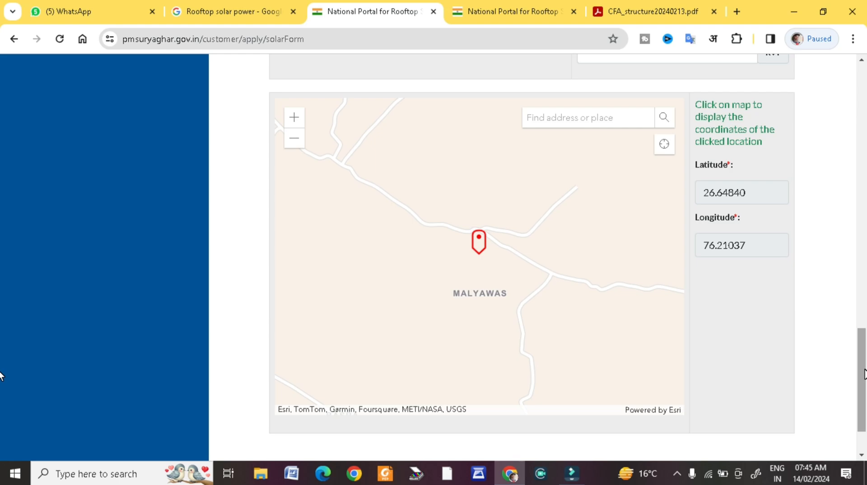
Step: Search the map's Find address box for 'mr' and move on to the document upload step
{"action": "left_click", "coordinate": [584, 121]}
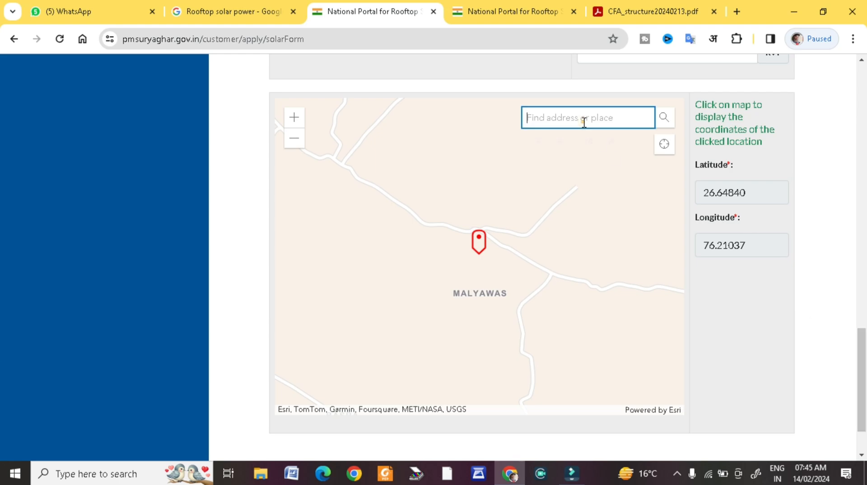
{"action": "left_click", "coordinate": [584, 121]}
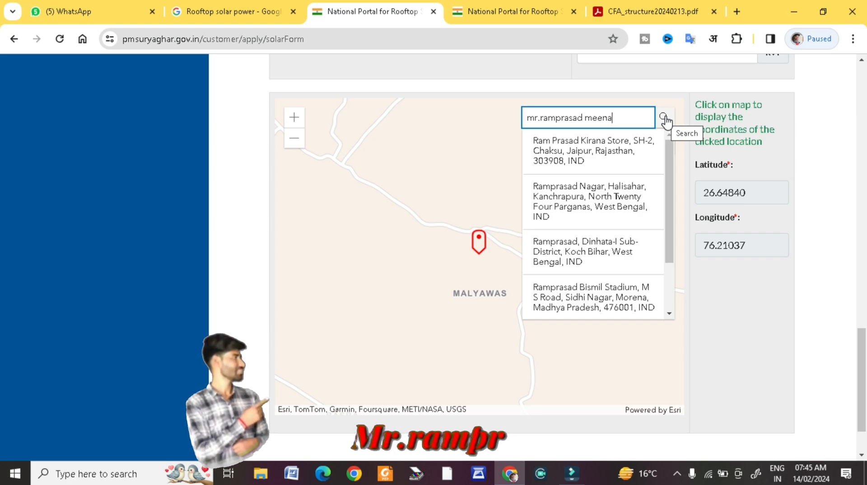
{"action": "left_click", "coordinate": [664, 118]}
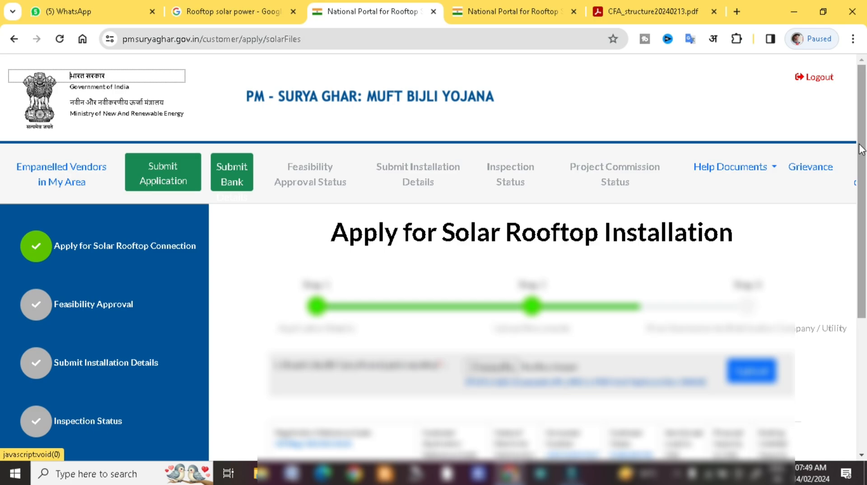
{"action": "left_click_drag", "start_coordinate": [861, 149], "coordinate": [863, 231]}
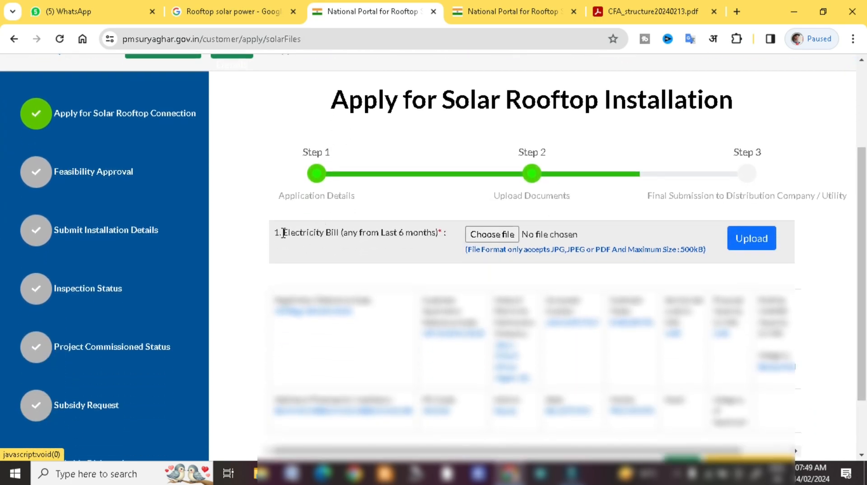
Step: Review the Electricity Bill requirement and accepted file format notes
{"action": "left_click_drag", "start_coordinate": [283, 233], "coordinate": [438, 233]}
{"action": "left_click", "coordinate": [426, 253]}
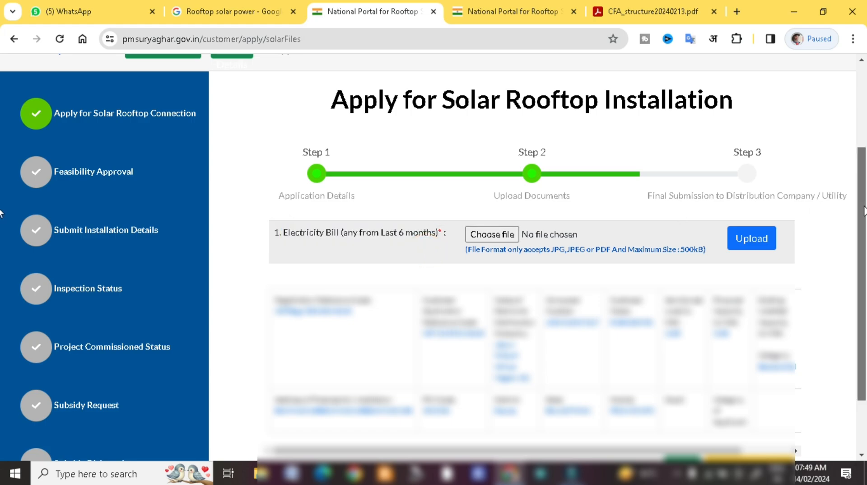
{"action": "left_click_drag", "start_coordinate": [864, 207], "coordinate": [866, 262]}
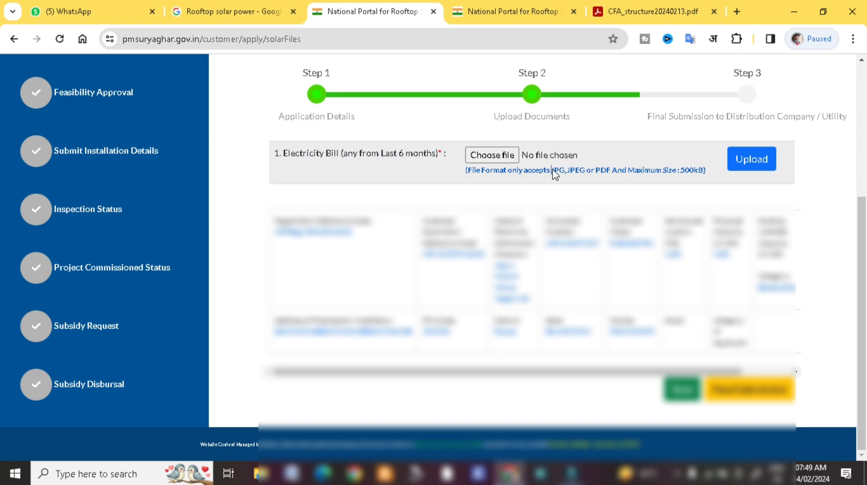
{"action": "left_click_drag", "start_coordinate": [550, 170], "coordinate": [704, 171]}
{"action": "left_click", "coordinate": [812, 188]}
Step: Upload the electricity bill, acknowledge the success message, and choose Final Submission
{"action": "left_click", "coordinate": [749, 161]}
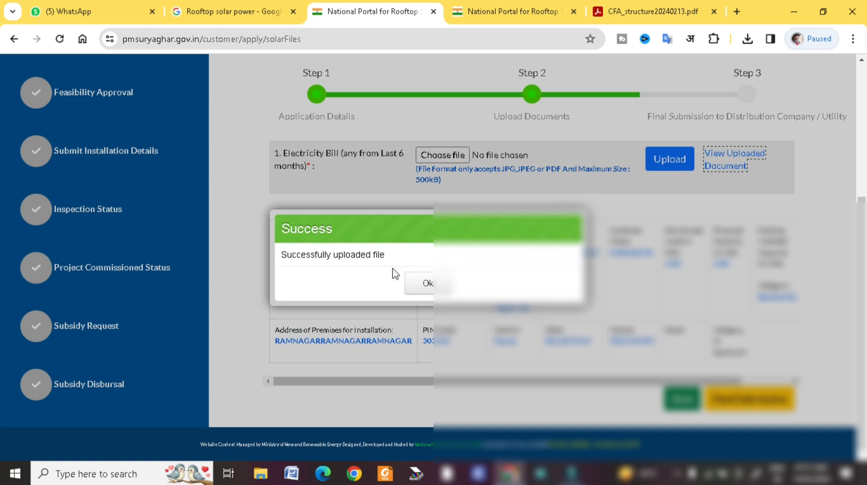
{"action": "left_click", "coordinate": [428, 284]}
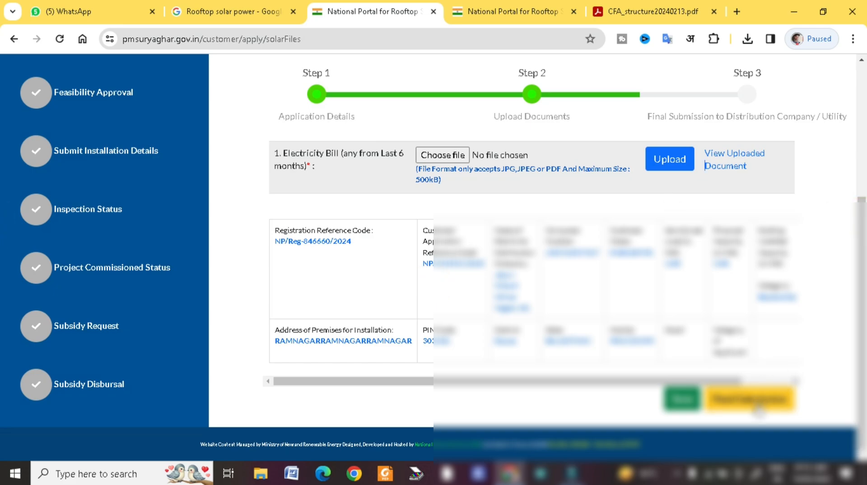
{"action": "left_click", "coordinate": [740, 404]}
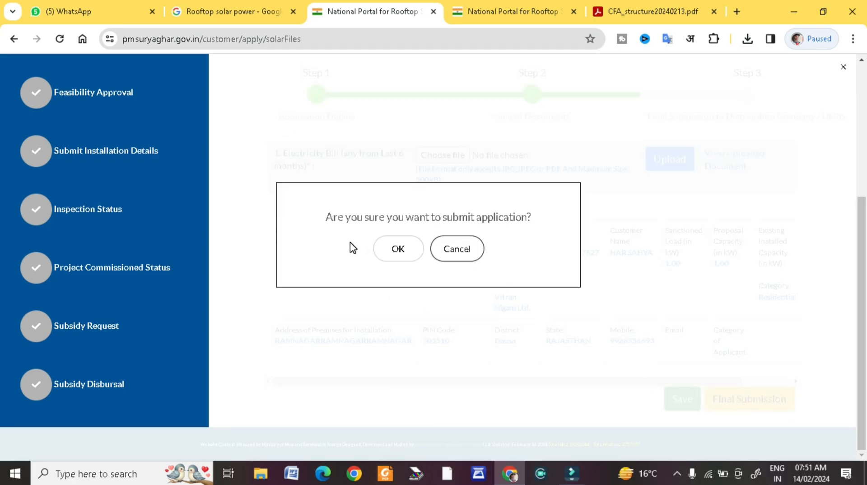
Step: Confirm submitting the application and review the submission success message
{"action": "left_click", "coordinate": [397, 252]}
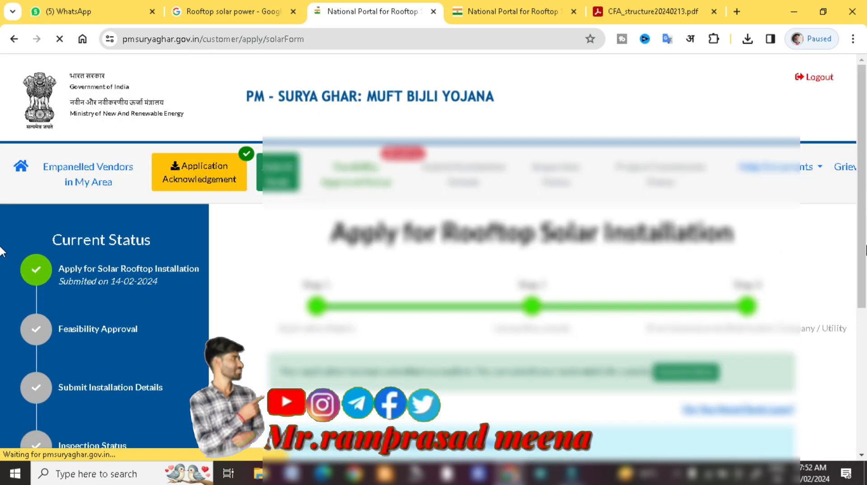
{"action": "scroll", "coordinate": [1, 284], "scroll_direction": "down", "scroll_amount": 4}
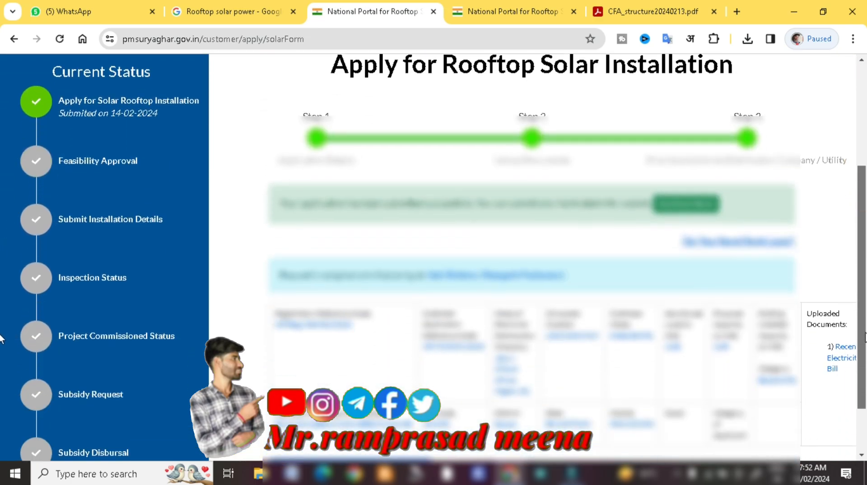
{"action": "scroll", "coordinate": [1, 339], "scroll_direction": "up", "scroll_amount": 3}
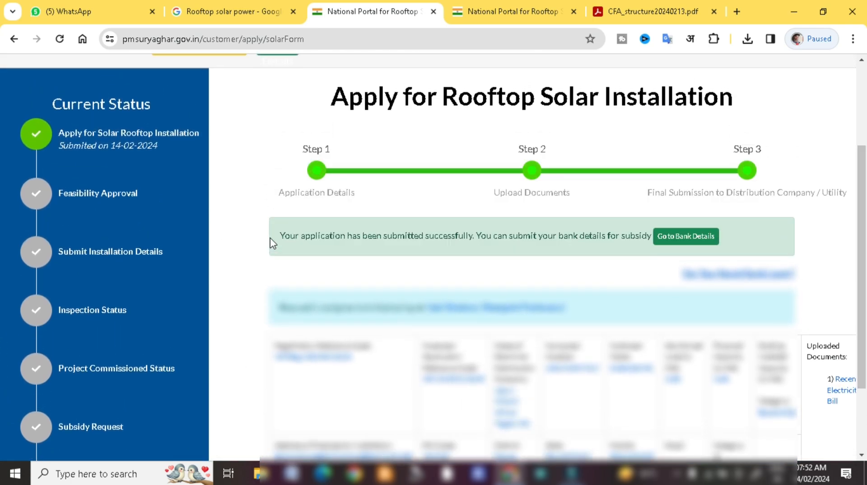
{"action": "left_click_drag", "start_coordinate": [275, 238], "coordinate": [657, 219]}
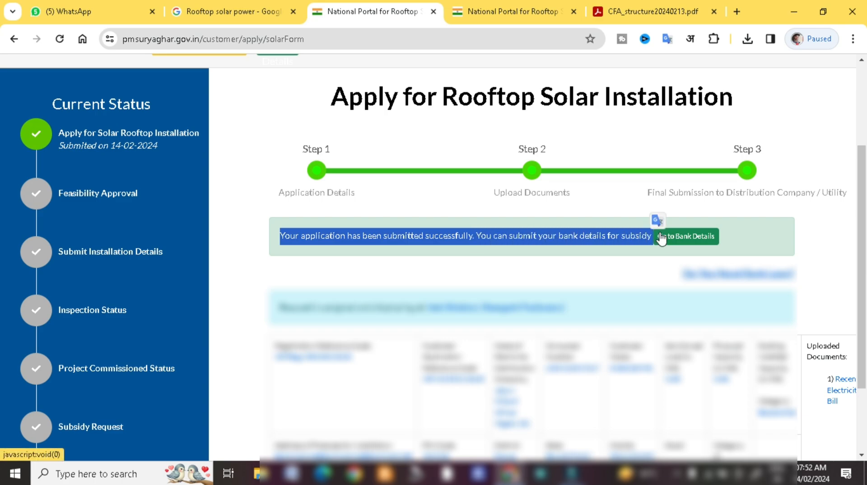
{"action": "left_click", "coordinate": [829, 231]}
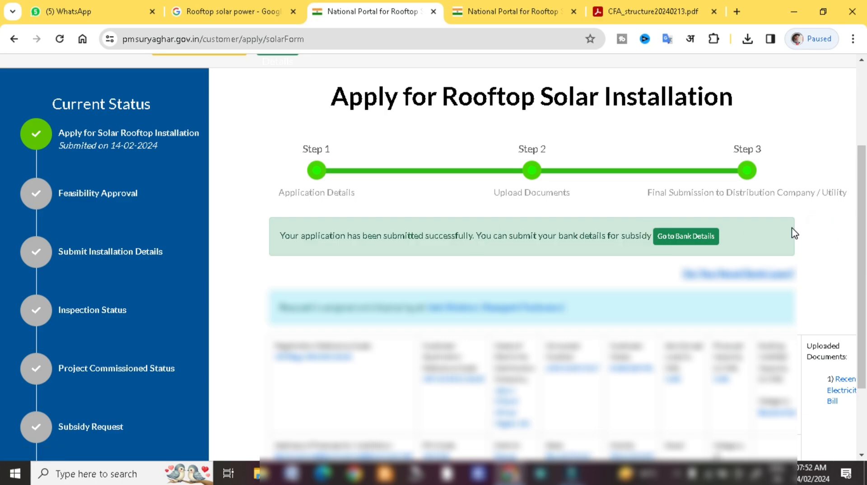
Step: Open Bank Details for Subsidy and choose STATE BANK OF INDIA as the bank
{"action": "left_click", "coordinate": [685, 236]}
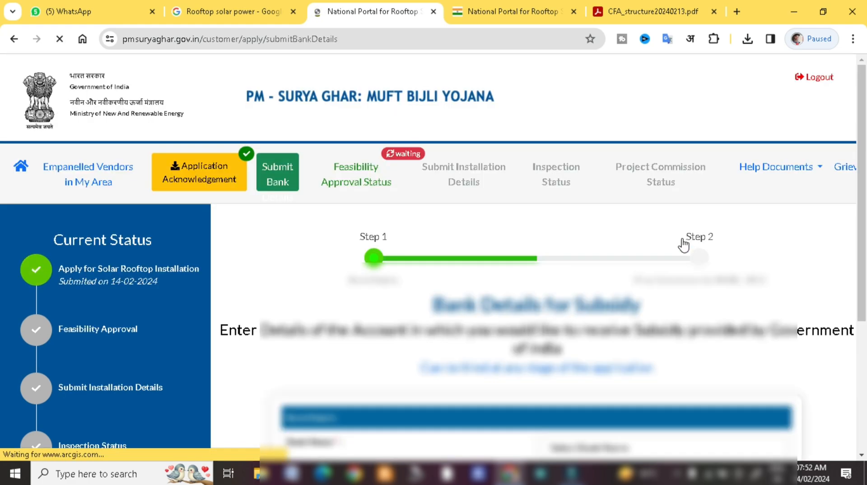
{"action": "scroll", "coordinate": [1, 241], "scroll_direction": "down", "scroll_amount": 2}
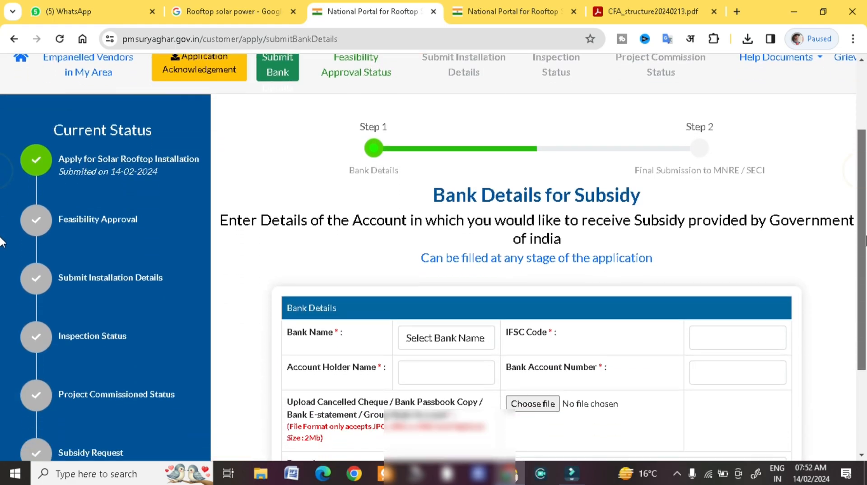
{"action": "scroll", "coordinate": [1, 241], "scroll_direction": "down", "scroll_amount": 3}
{"action": "left_click", "coordinate": [444, 204]}
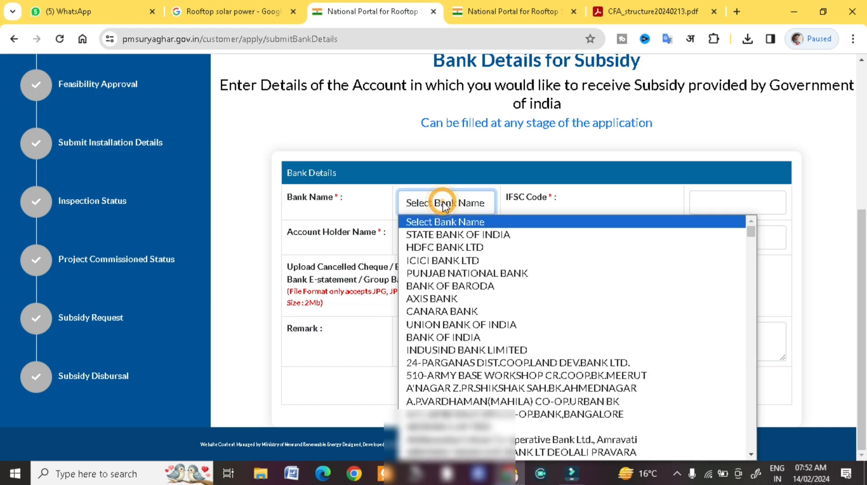
{"action": "left_click", "coordinate": [444, 234]}
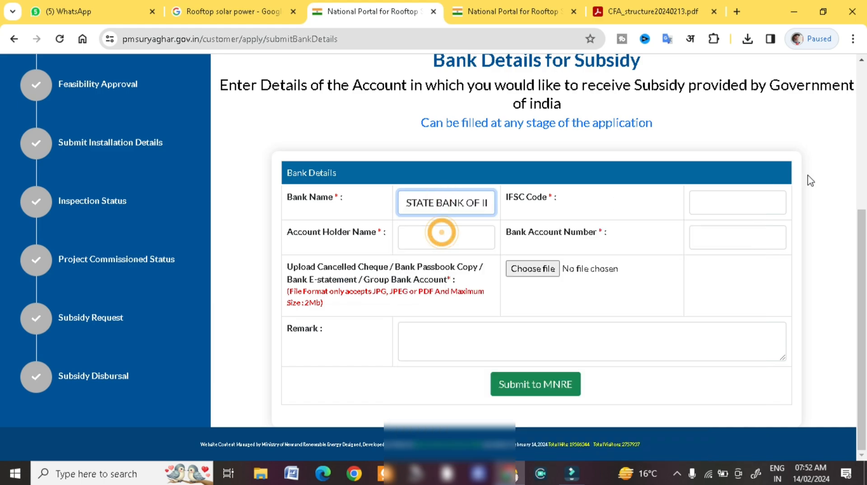
Step: Fill in the IFSC code, account holder name, bank account number and a remark
{"action": "left_click", "coordinate": [726, 202]}
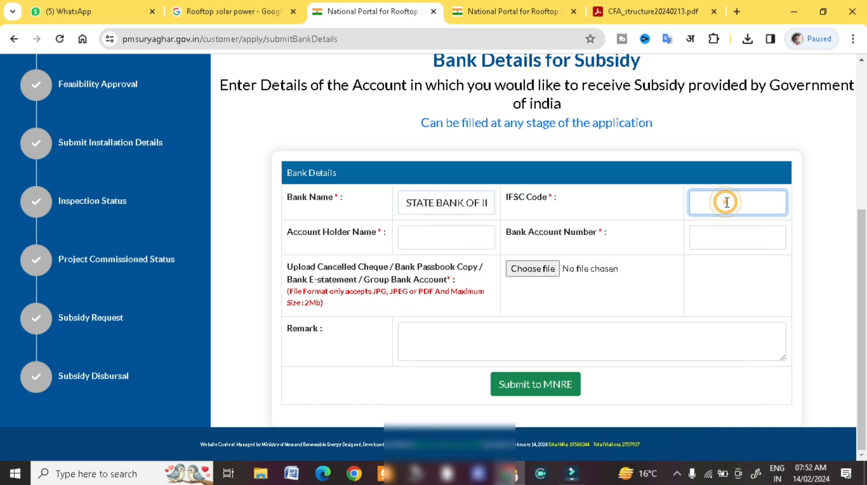
{"action": "left_click", "coordinate": [429, 236]}
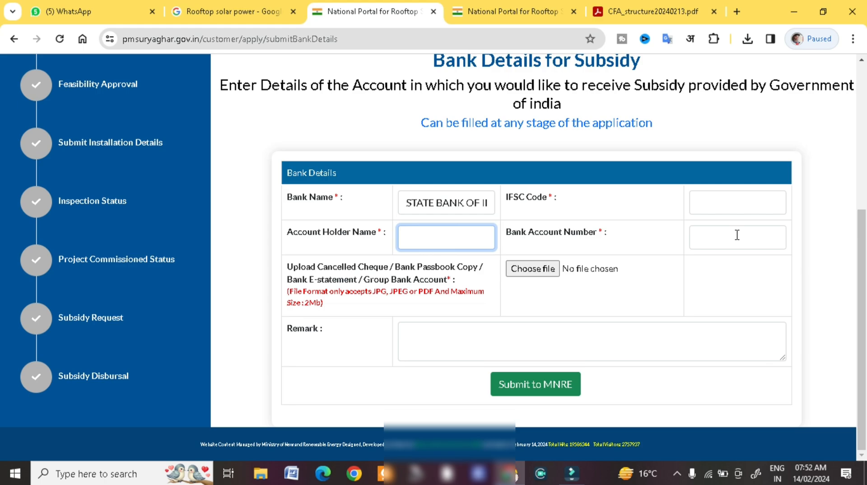
{"action": "left_click", "coordinate": [454, 227]}
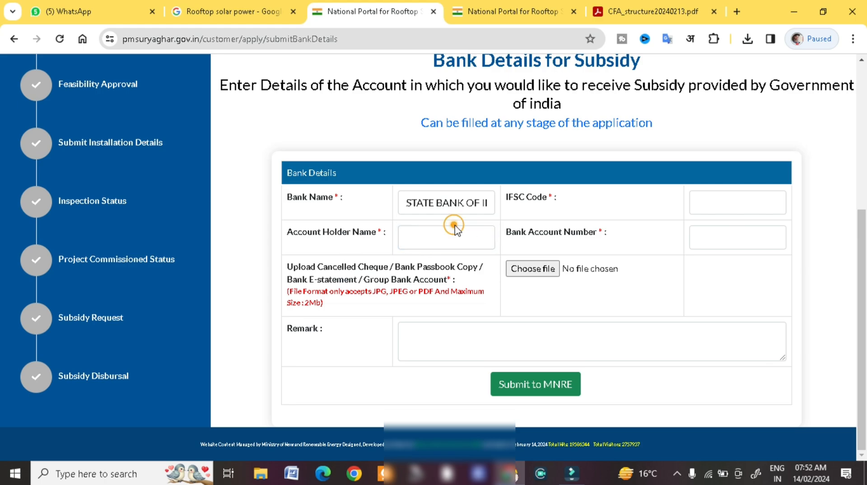
{"action": "left_click", "coordinate": [713, 235]}
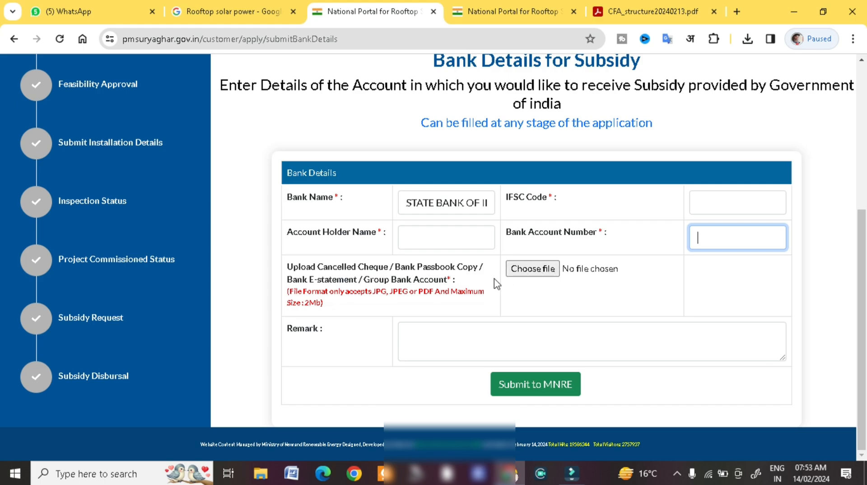
{"action": "left_click", "coordinate": [524, 299]}
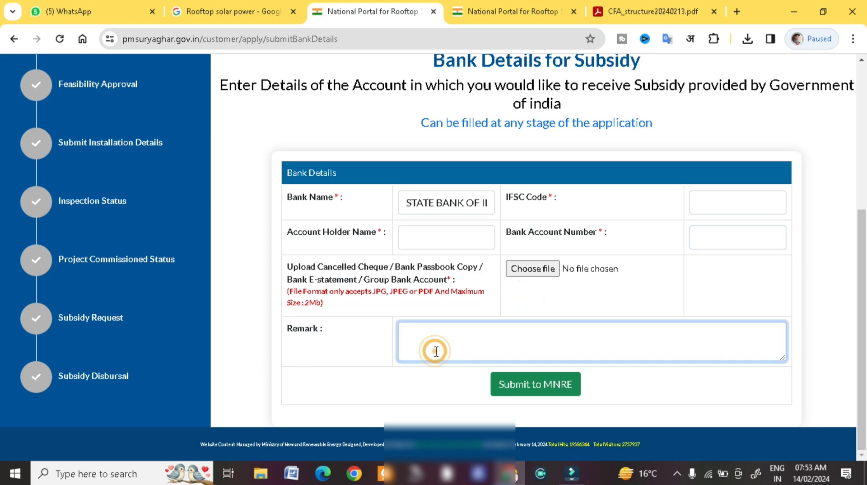
{"action": "left_click", "coordinate": [357, 350]}
{"action": "left_click", "coordinate": [417, 338]}
{"action": "left_click", "coordinate": [373, 343]}
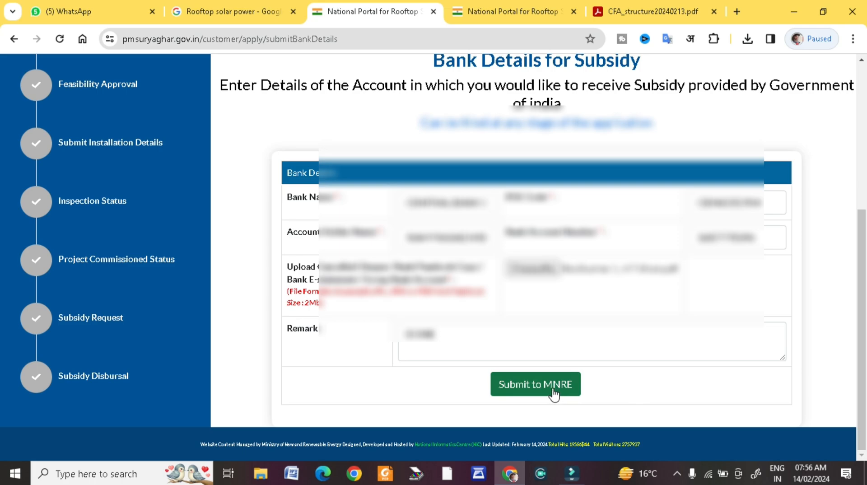
Step: Submit the bank details to MNRE, confirm with Yes, and review the application tracker
{"action": "left_click", "coordinate": [551, 392]}
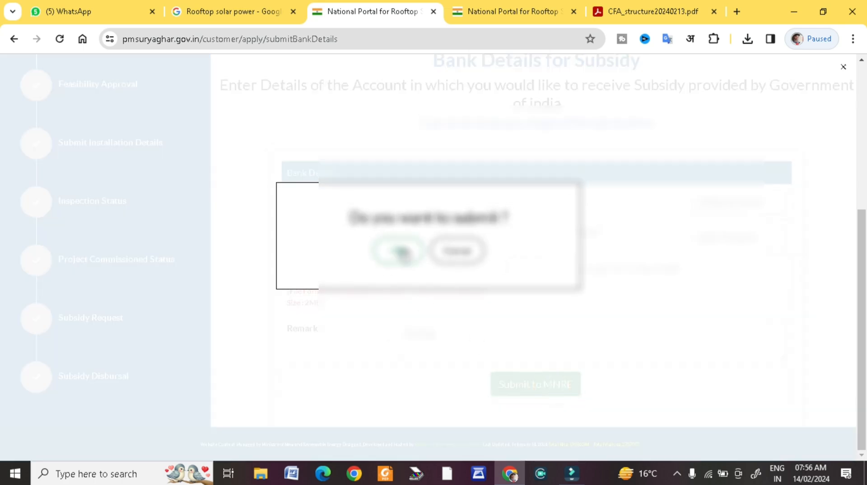
{"action": "left_click", "coordinate": [402, 252]}
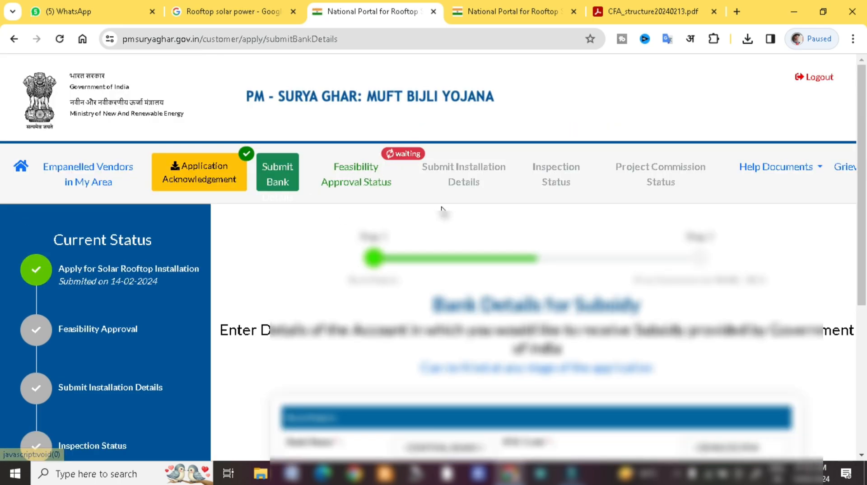
{"action": "scroll", "coordinate": [2, 177], "scroll_direction": "down", "scroll_amount": 3}
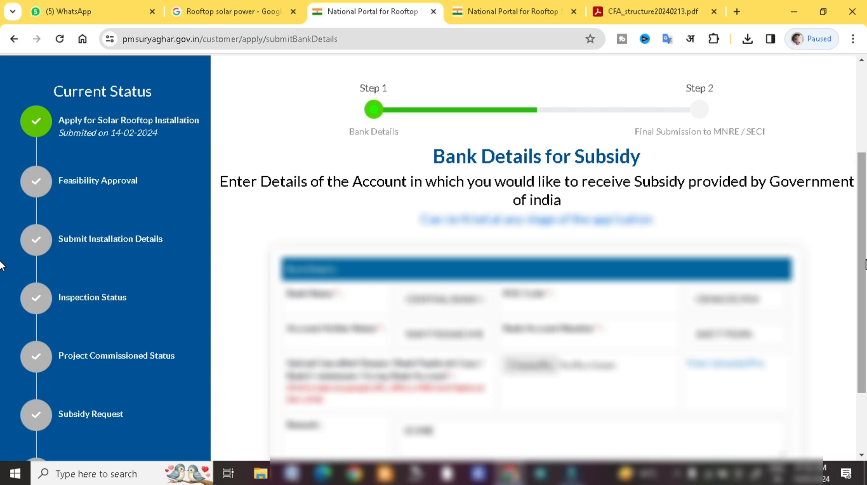
{"action": "scroll", "coordinate": [1, 264], "scroll_direction": "down", "scroll_amount": 2}
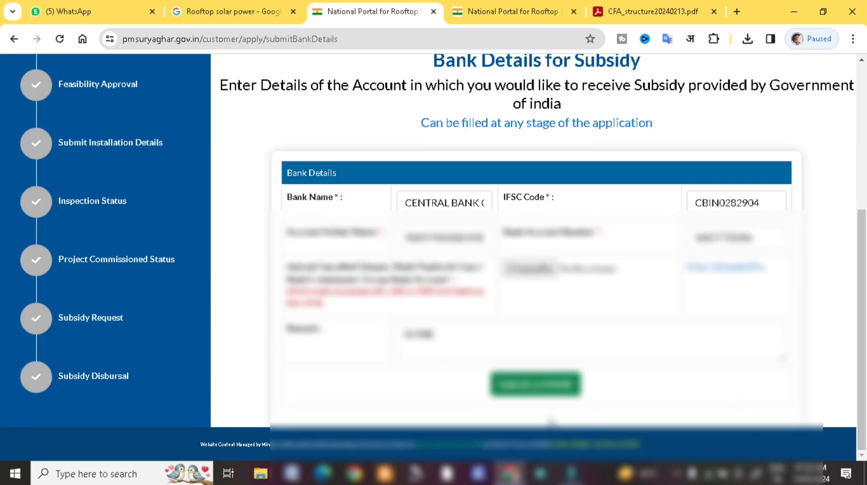
{"action": "scroll", "coordinate": [3, 313], "scroll_direction": "up", "scroll_amount": 5}
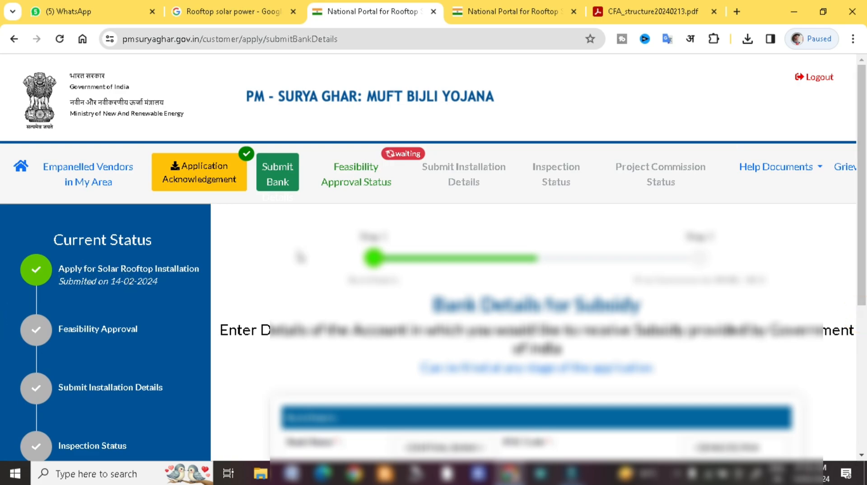
{"action": "left_click_drag", "start_coordinate": [860, 231], "coordinate": [857, 303]}
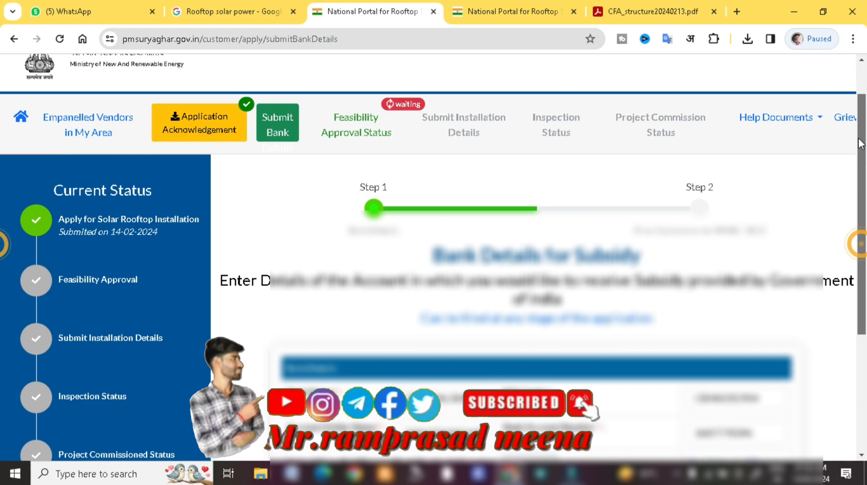
{"action": "left_click_drag", "start_coordinate": [861, 144], "coordinate": [861, 133]}
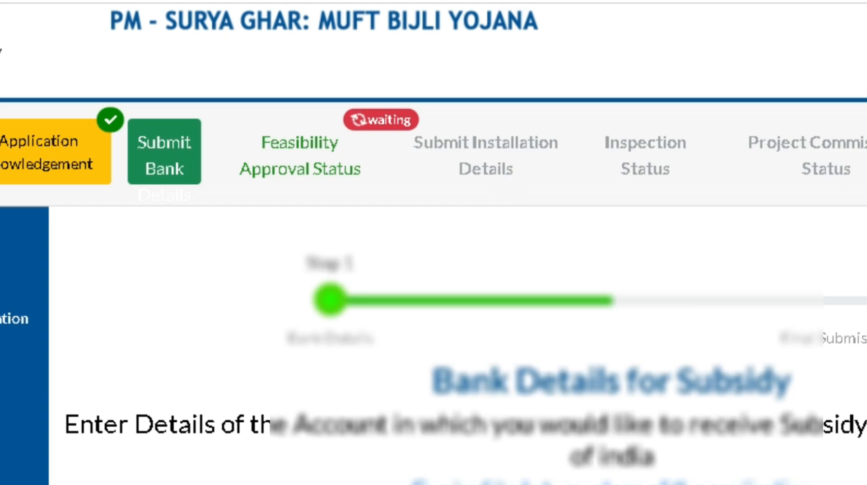
{"action": "scroll", "coordinate": [434, 244], "scroll_direction": "down", "scroll_amount": 5}
{"action": "scroll", "coordinate": [433, 244], "scroll_direction": "up", "scroll_amount": 3}
{"action": "scroll", "coordinate": [434, 244], "scroll_direction": "up", "scroll_amount": 3}
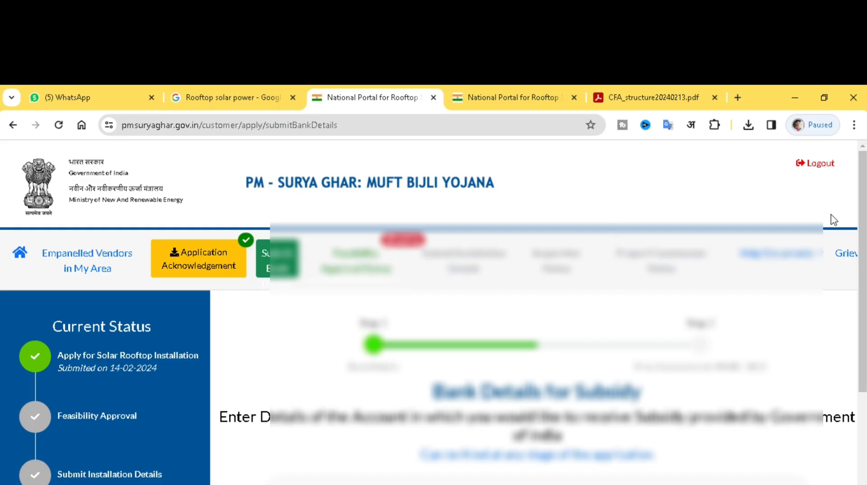
{"action": "left_click_drag", "start_coordinate": [860, 210], "coordinate": [2, 185]}
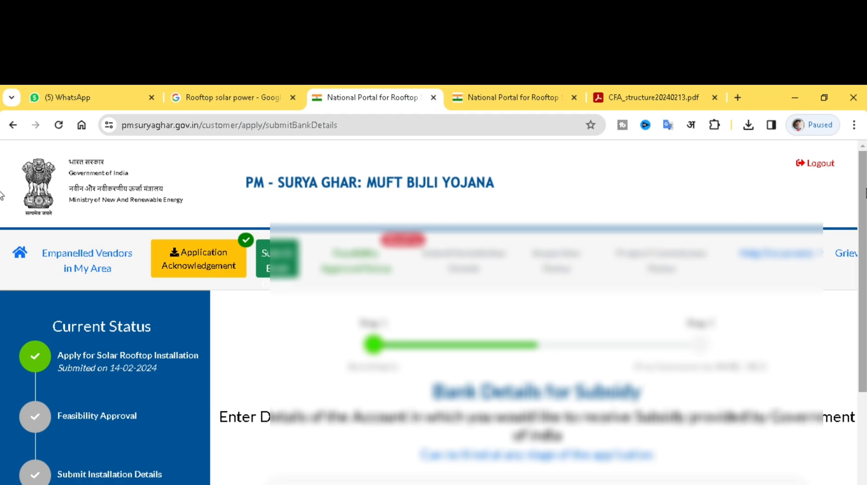
{"action": "left_click_drag", "start_coordinate": [1, 195], "coordinate": [1, 177]}
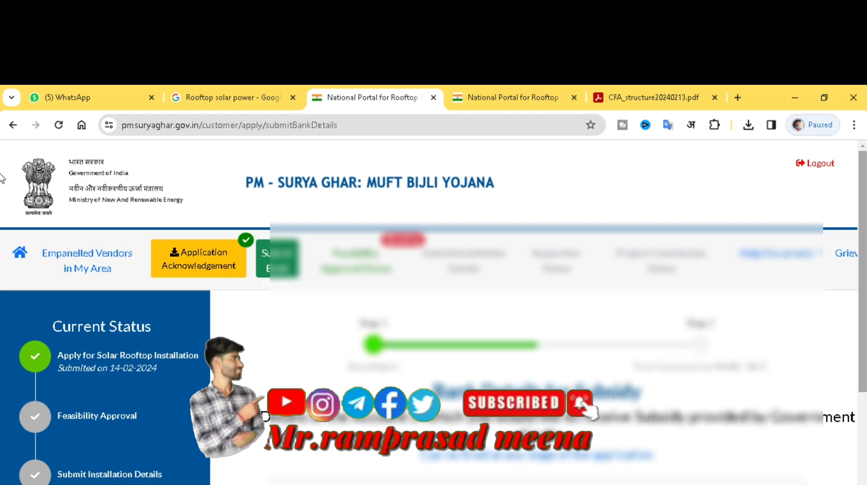